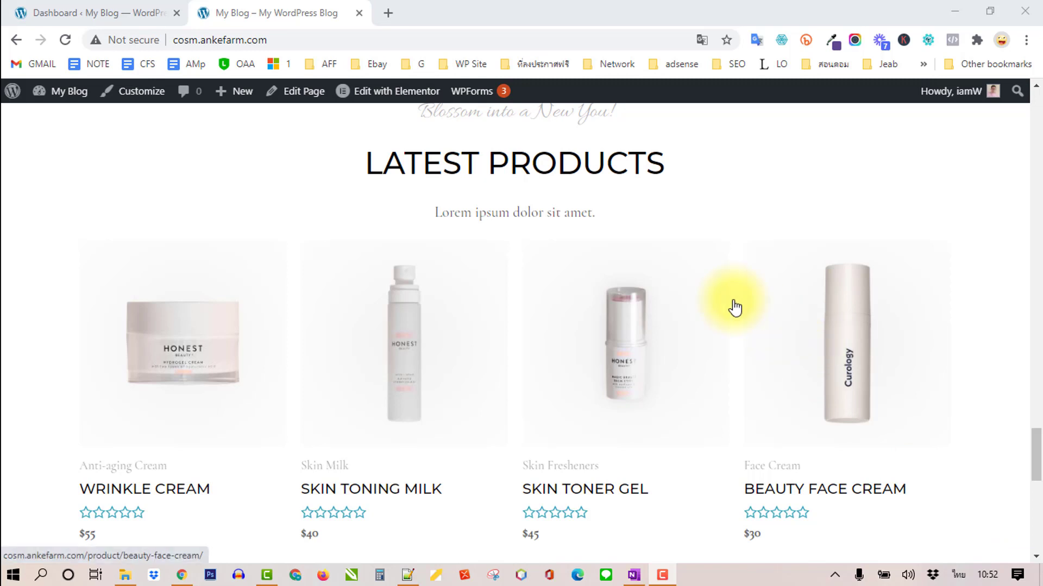
# Switch to the WordPress dashboard and open the store's product categories page
pyautogui.click(93, 14)
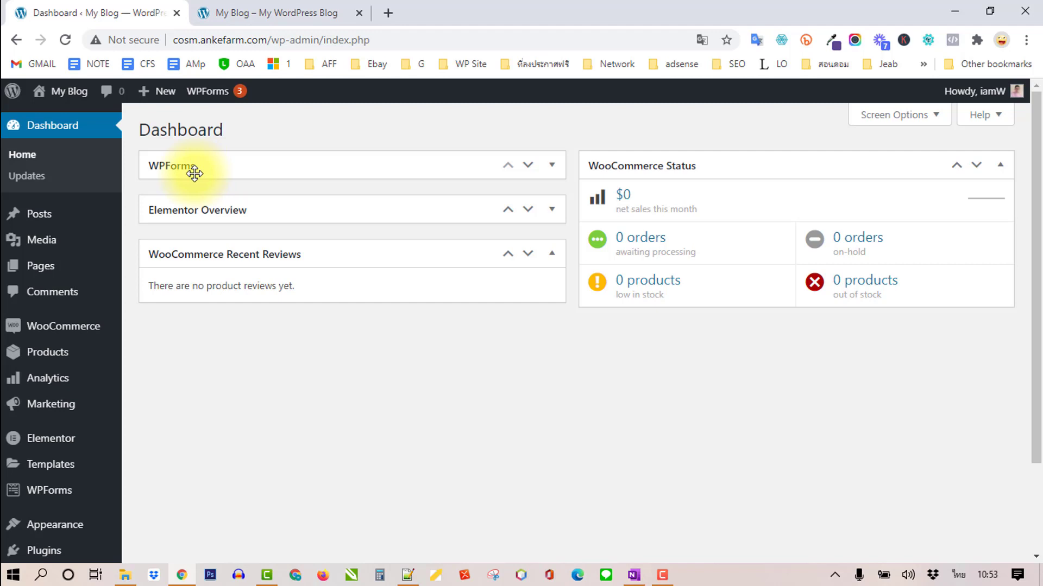
pyautogui.scroll(-1, 40, 272)
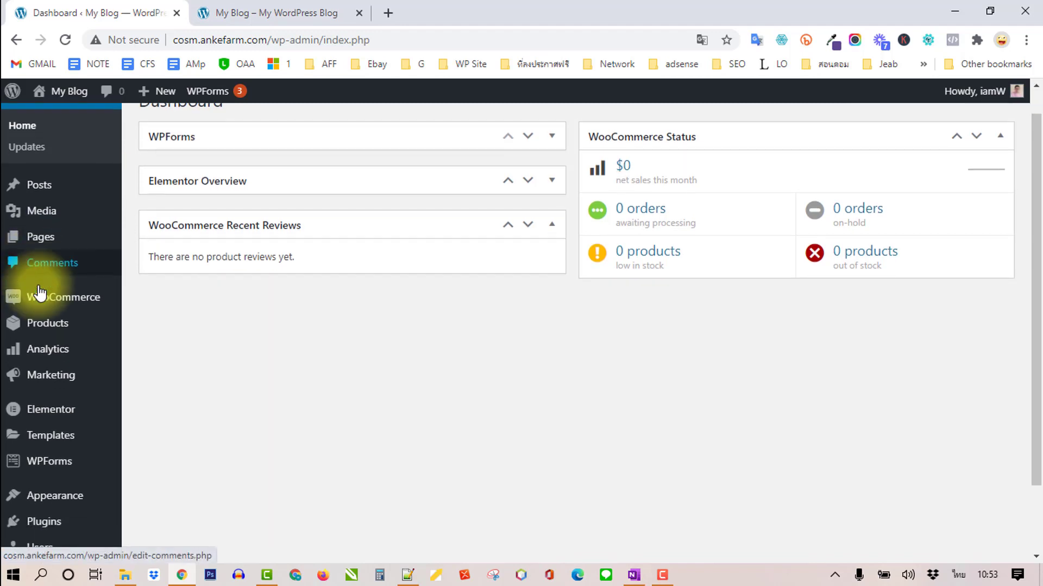
pyautogui.moveTo(47, 279)
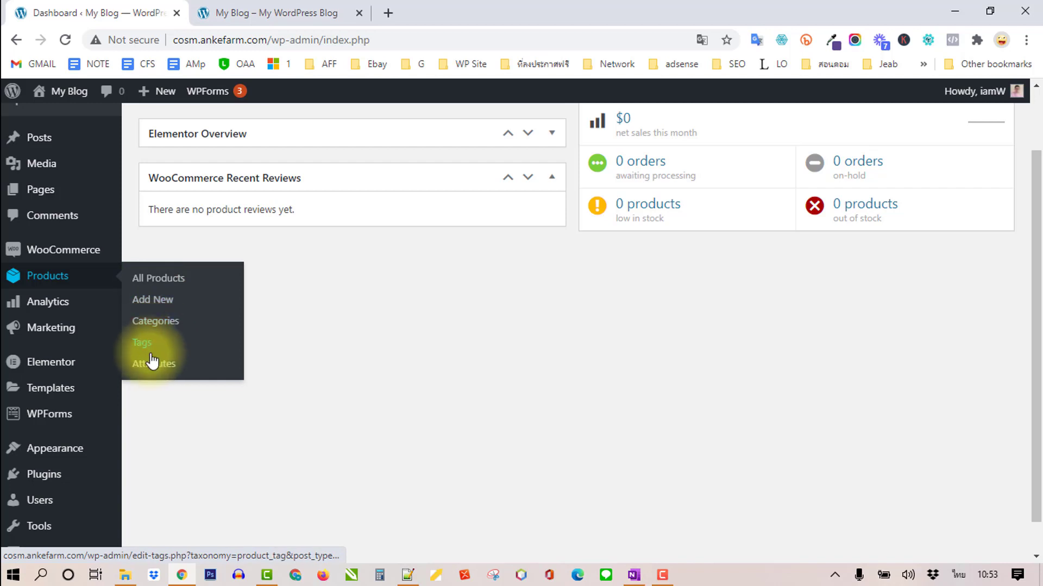
pyautogui.click(153, 325)
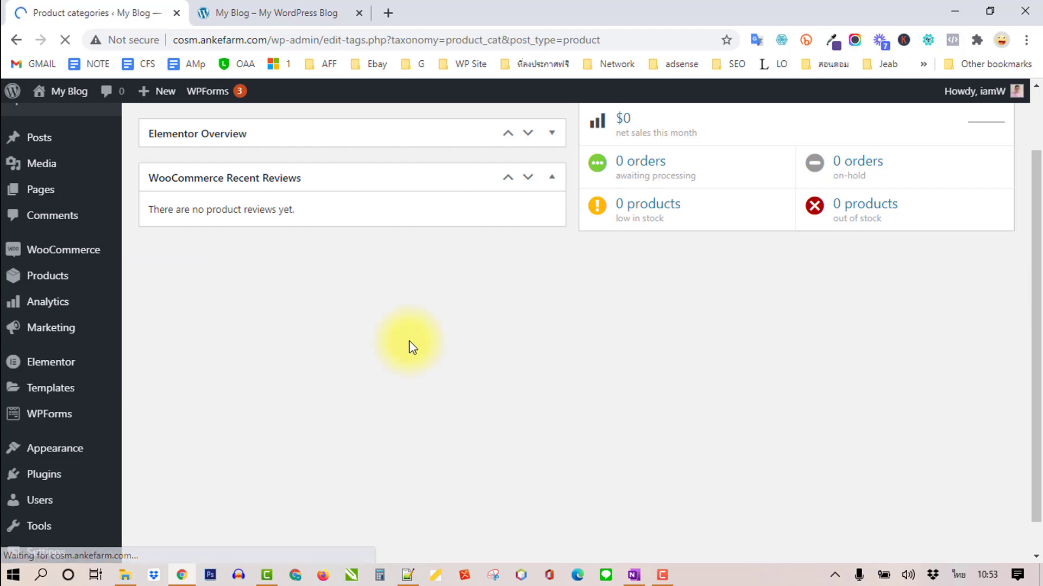
# Review the list of existing product categories with their slugs and product counts
pyautogui.scroll(-2, 610, 226)
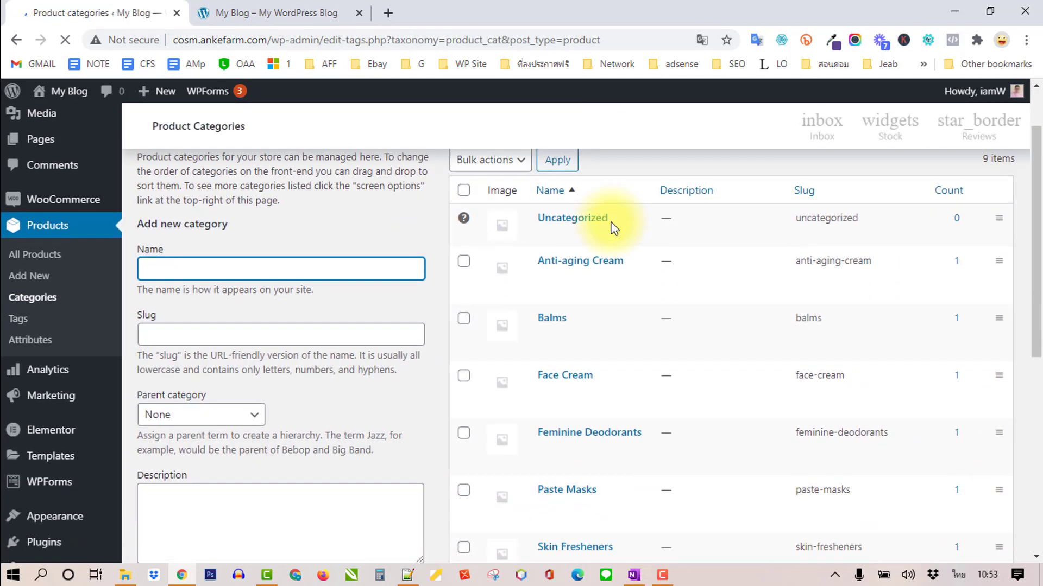
pyautogui.scroll(-3, 572, 234)
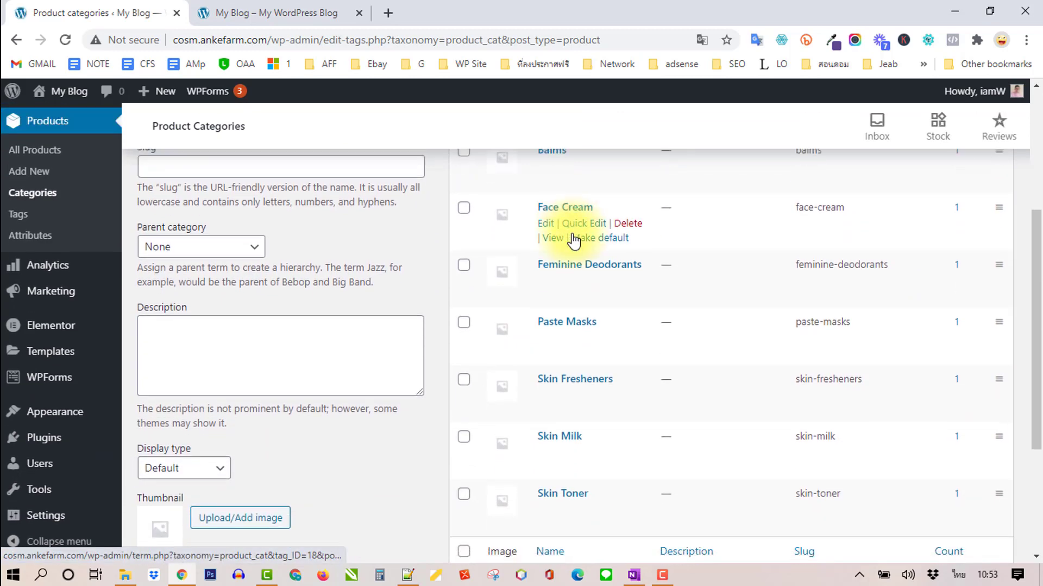
pyautogui.scroll(-4, 573, 238)
pyautogui.scroll(6, 570, 321)
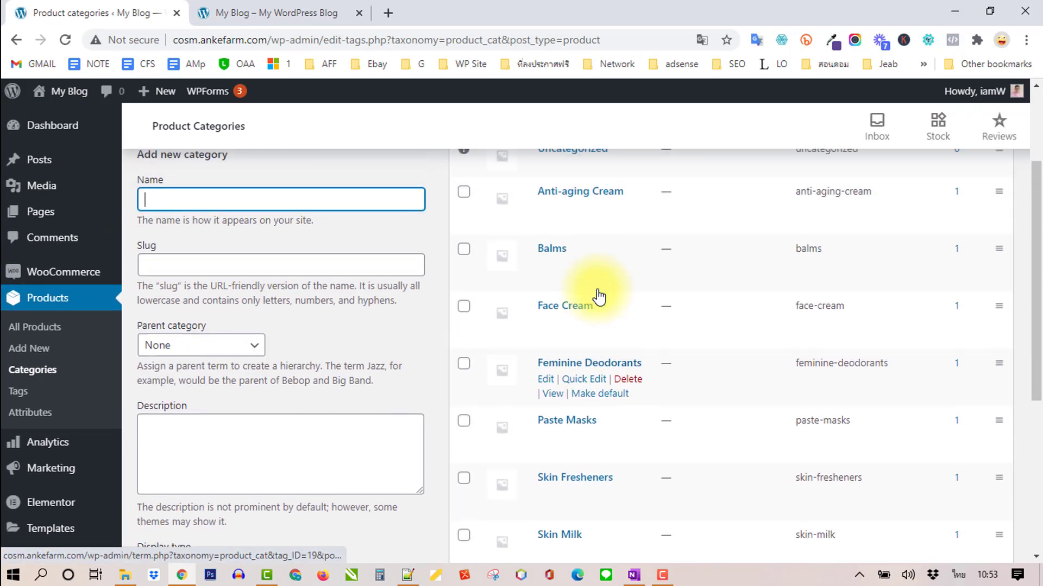
pyautogui.scroll(3, 599, 297)
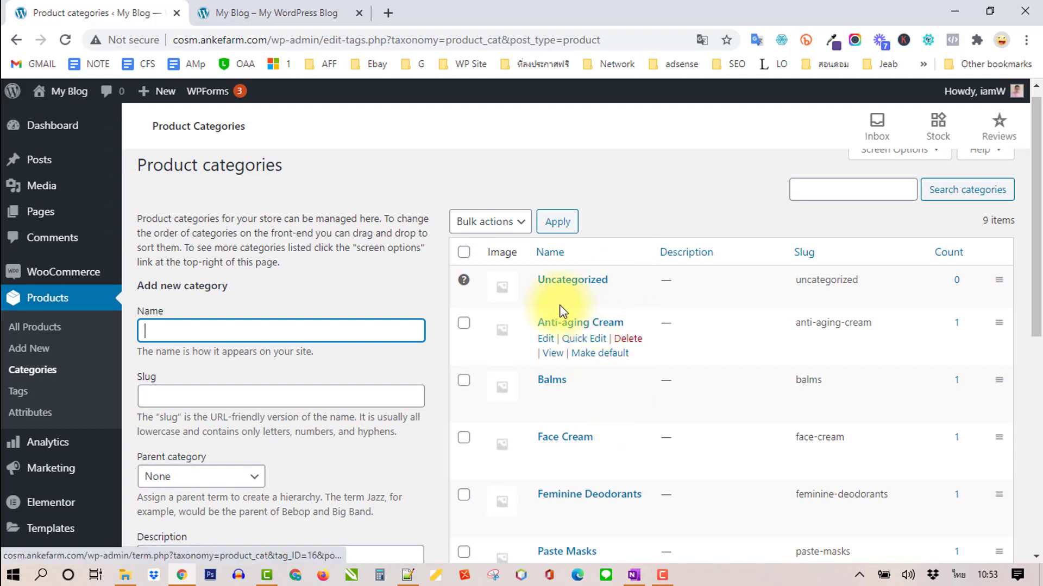
pyautogui.scroll(-1, 950, 317)
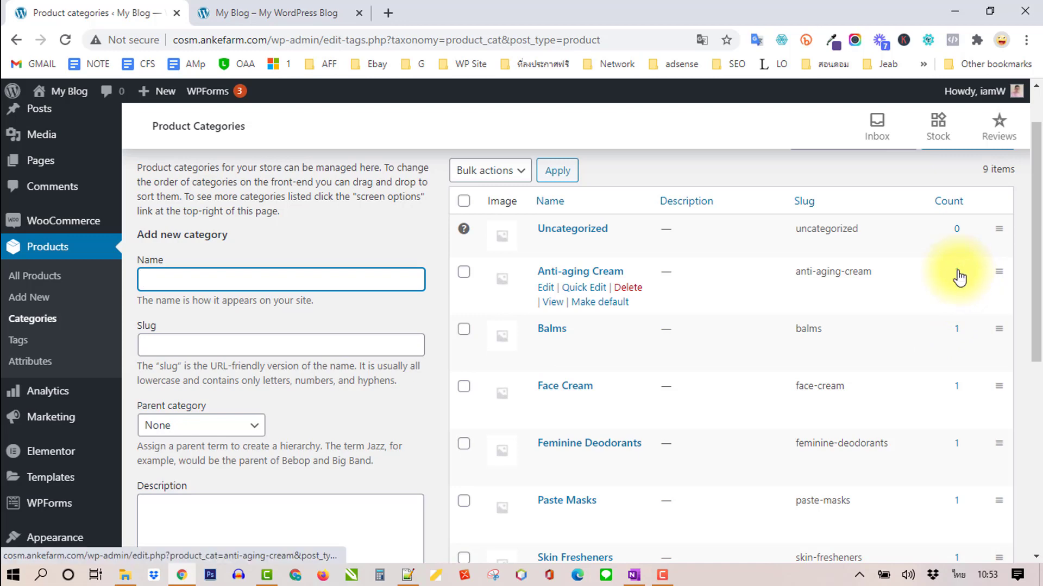
pyautogui.scroll(-6, 956, 274)
pyautogui.scroll(6, 945, 326)
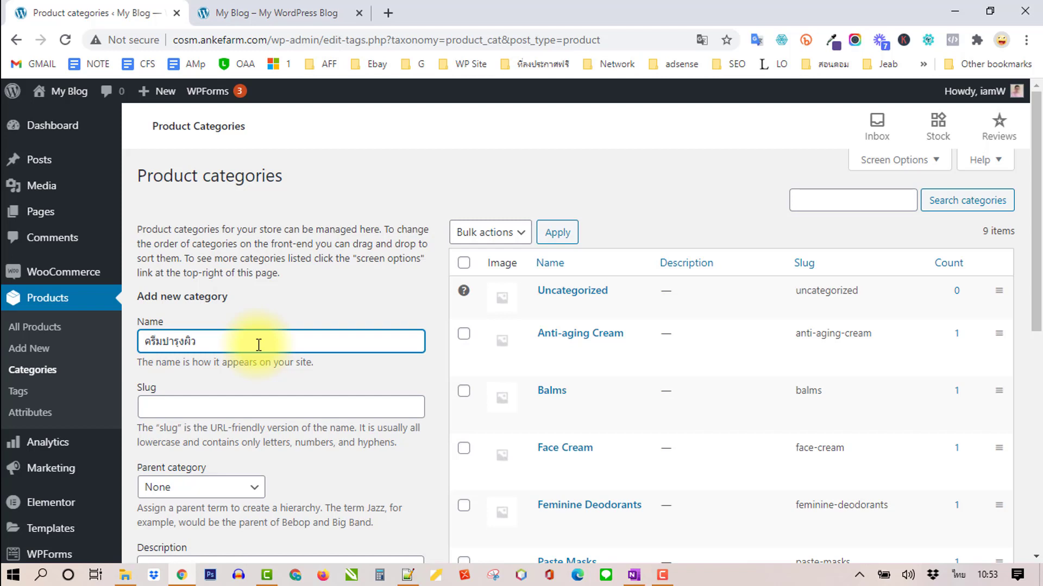
# Add a new product category named ครีมบำรุงผิว with the slug skincare
pyautogui.press('Tab')
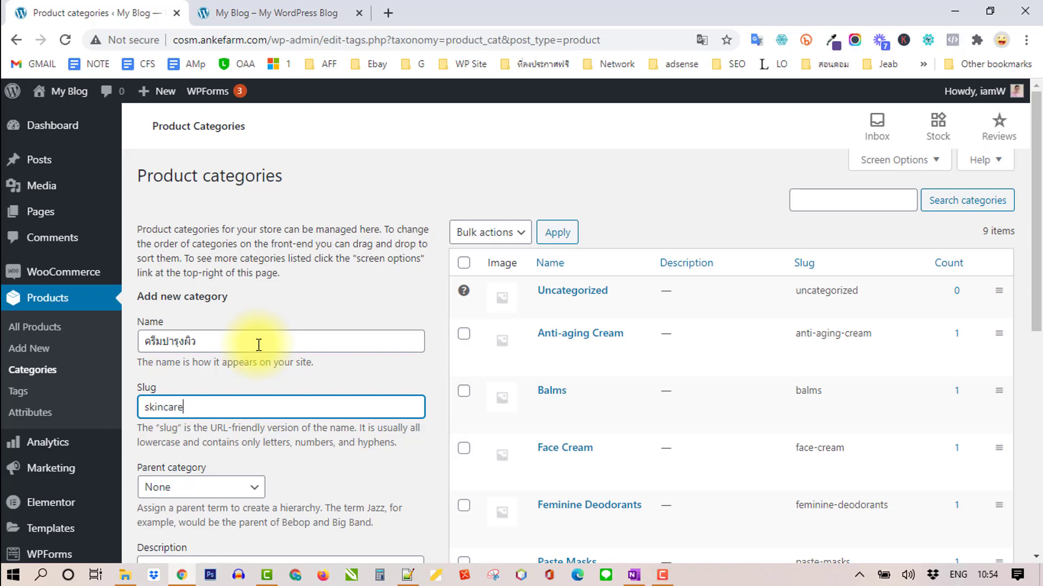
pyautogui.scroll(-6, 303, 349)
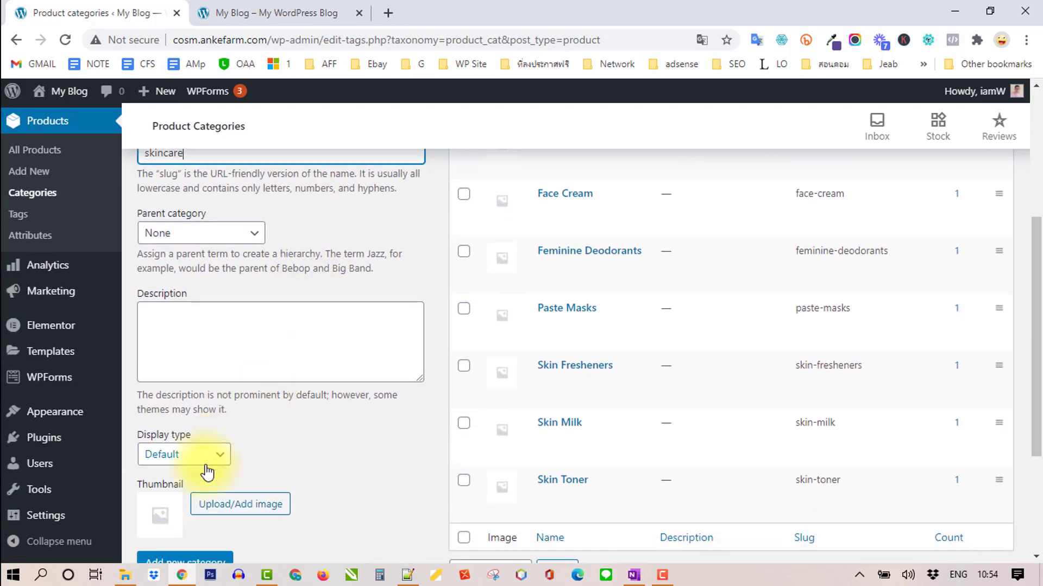
pyautogui.click(196, 495)
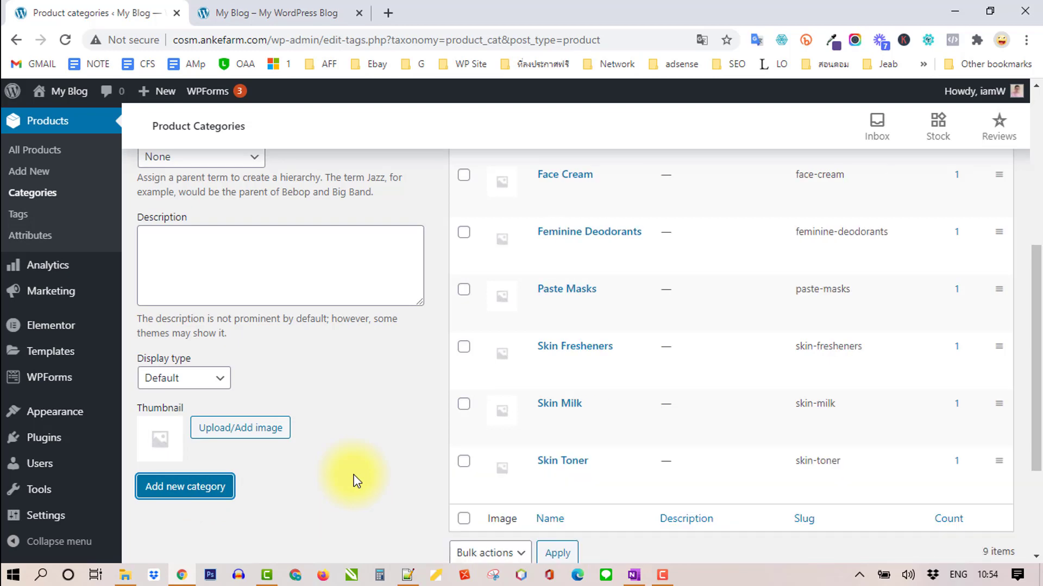
pyautogui.scroll(6, 722, 365)
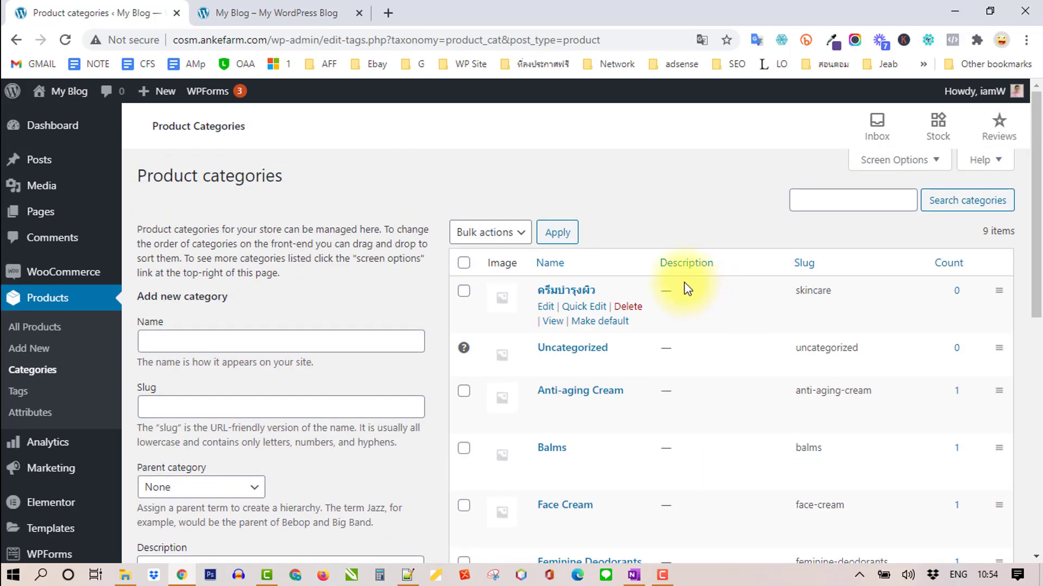
# Open the Skin Toner Gel product for editing from the product list and show its description in the visual editor
pyautogui.click(42, 333)
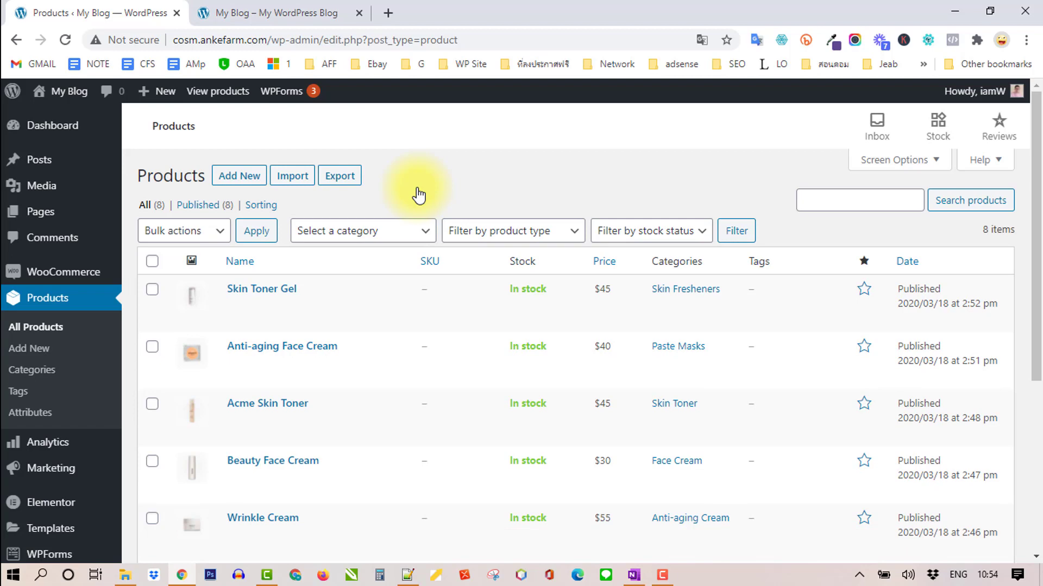
pyautogui.scroll(-5, 843, 384)
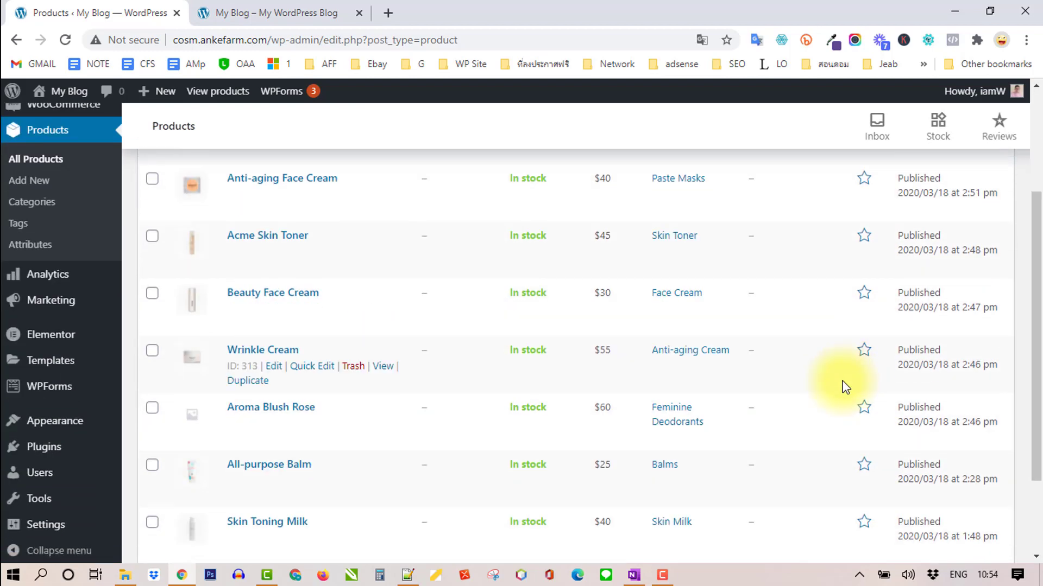
pyautogui.scroll(5, 771, 371)
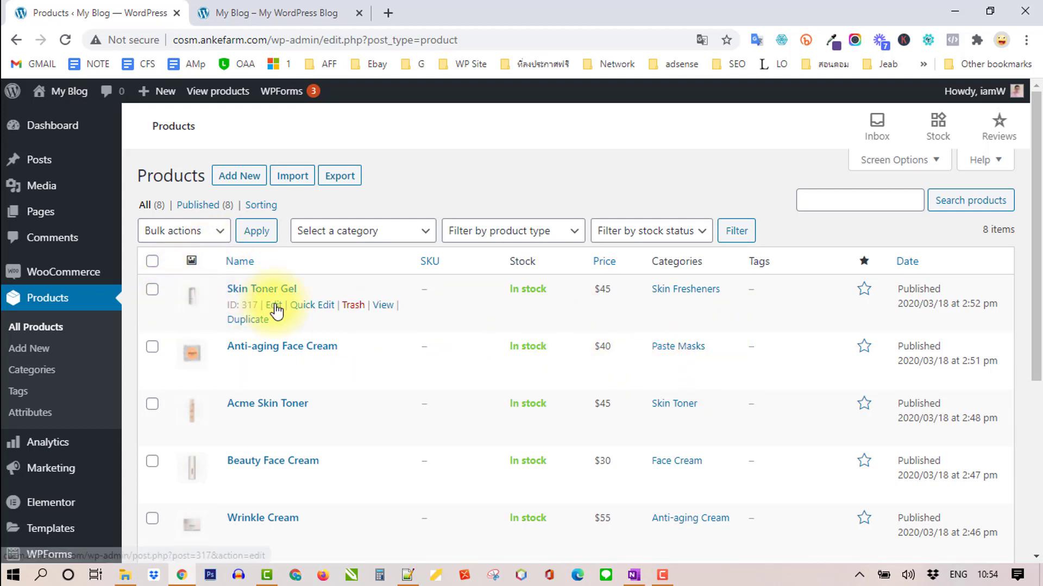
pyautogui.click(275, 308)
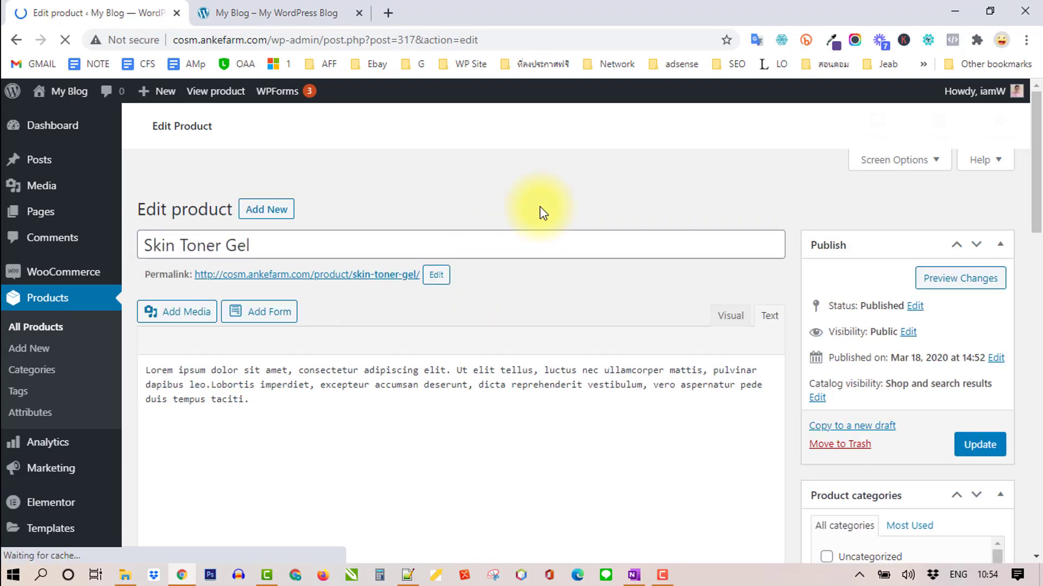
pyautogui.scroll(-1, 606, 193)
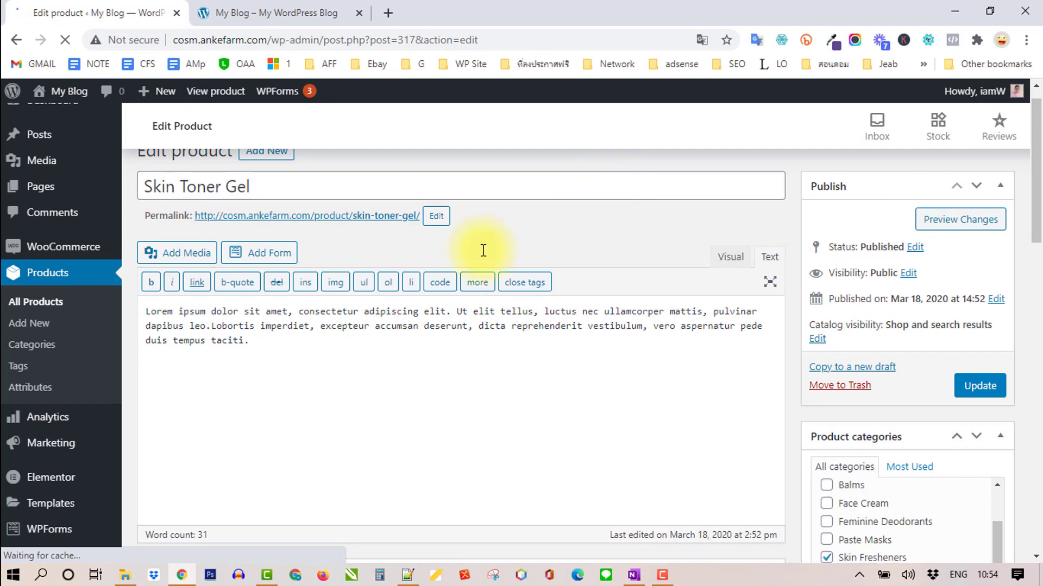
pyautogui.click(733, 261)
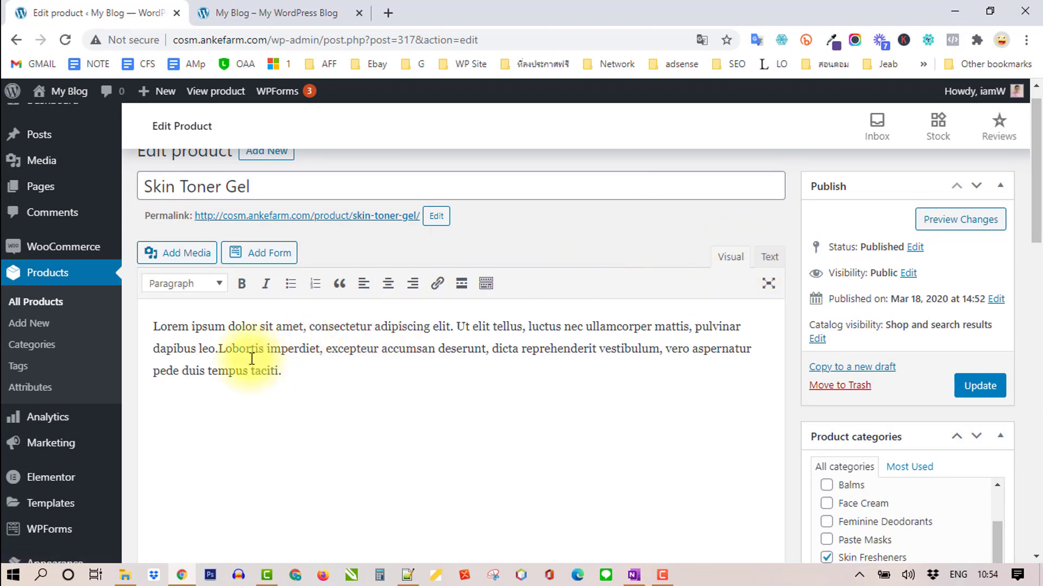
# Insert the Honest hydrogel cream jar image from the media library above the product's description text
pyautogui.scroll(1, 251, 358)
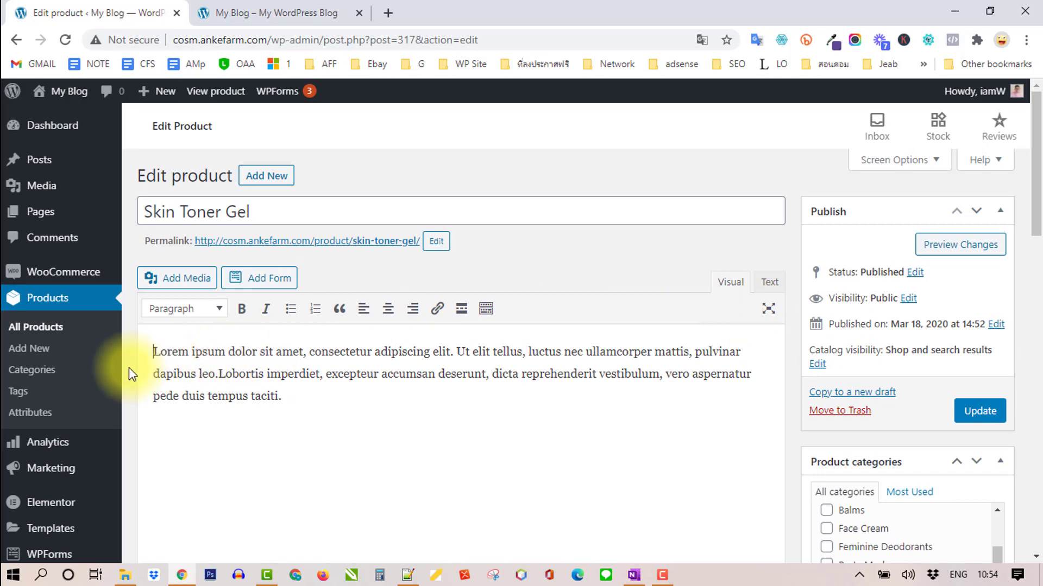
pyautogui.press('Return')
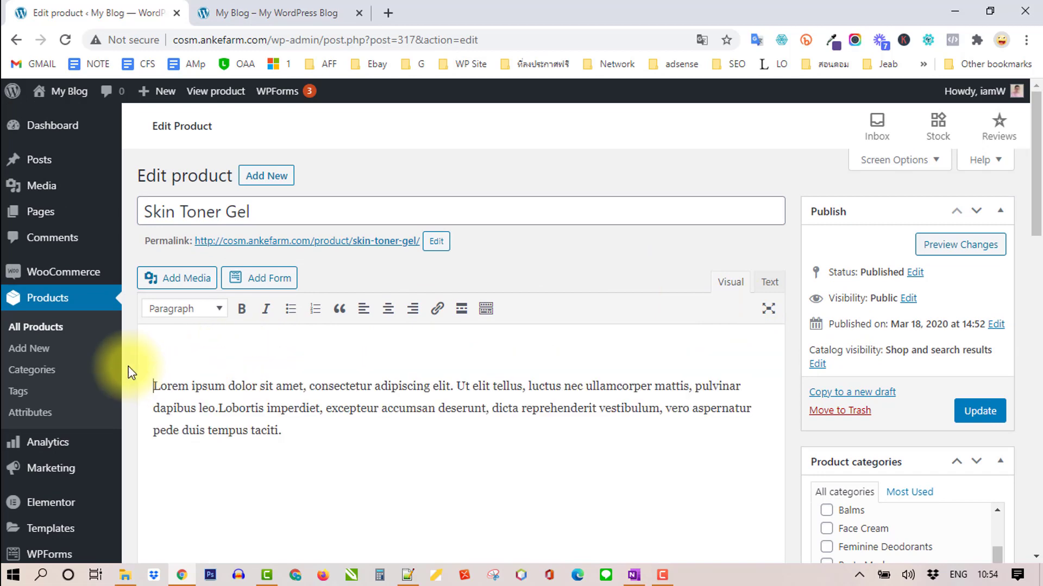
pyautogui.click(187, 279)
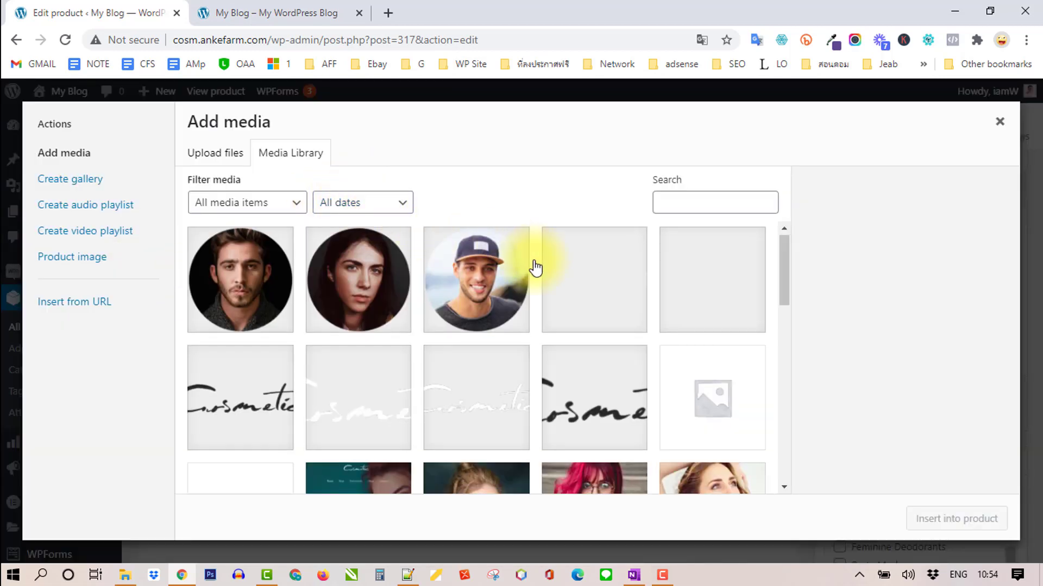
pyautogui.scroll(-6, 534, 268)
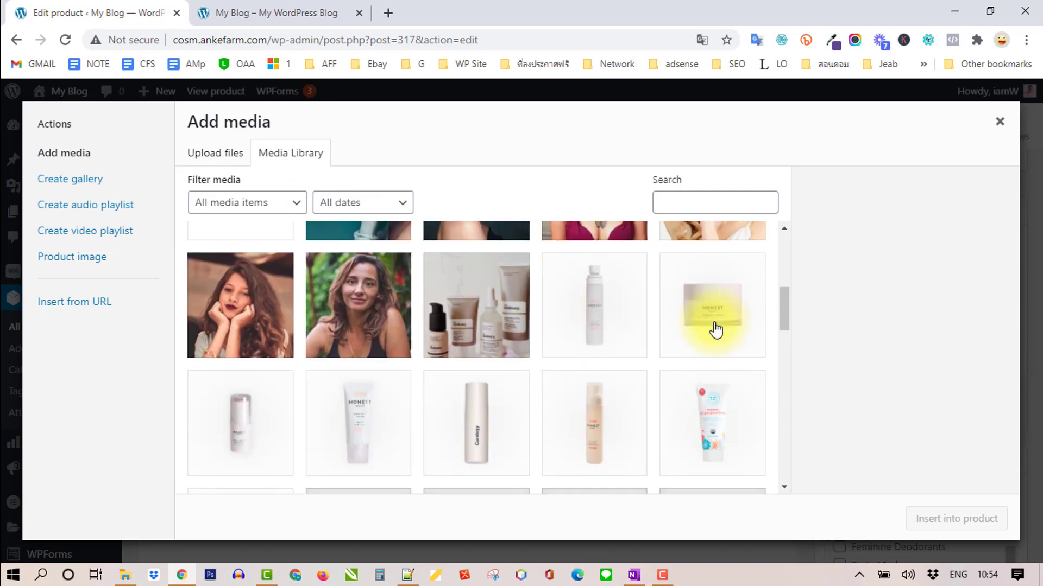
pyautogui.click(716, 330)
pyautogui.click(934, 524)
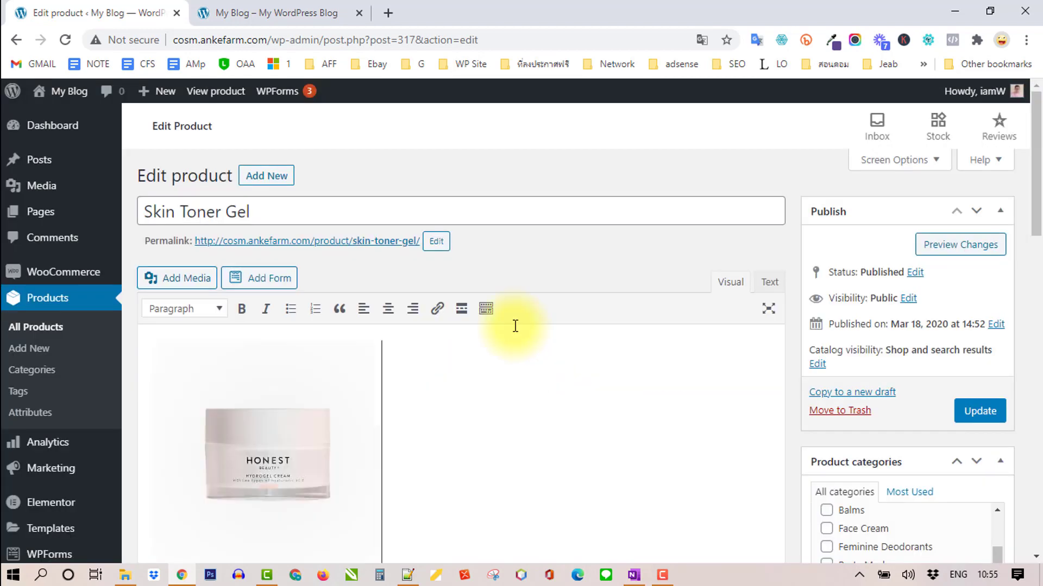
# Align the inserted cream jar image left so the description text wraps beside it
pyautogui.scroll(-2, 453, 351)
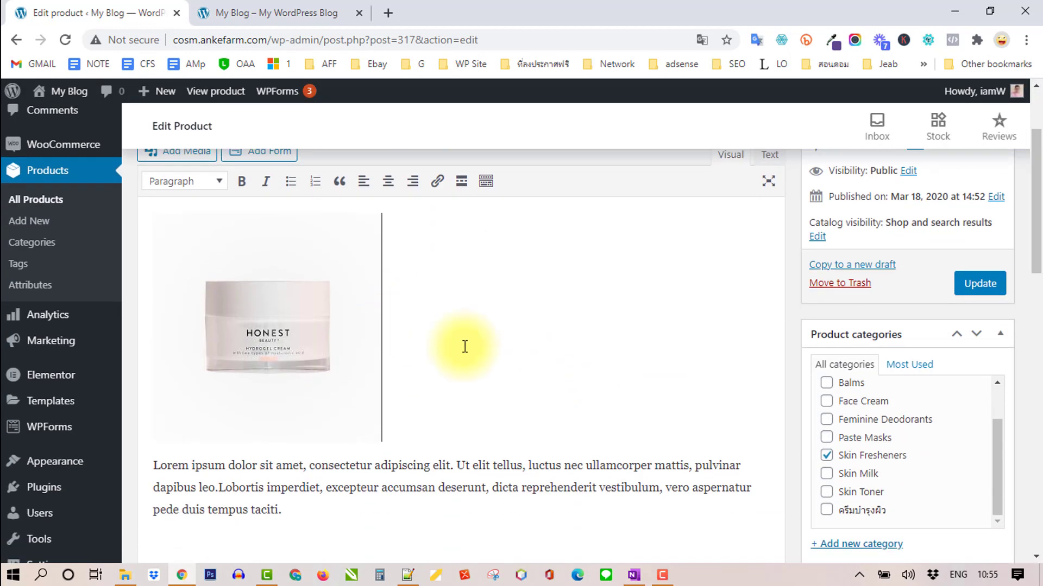
pyautogui.click(221, 328)
pyautogui.click(509, 343)
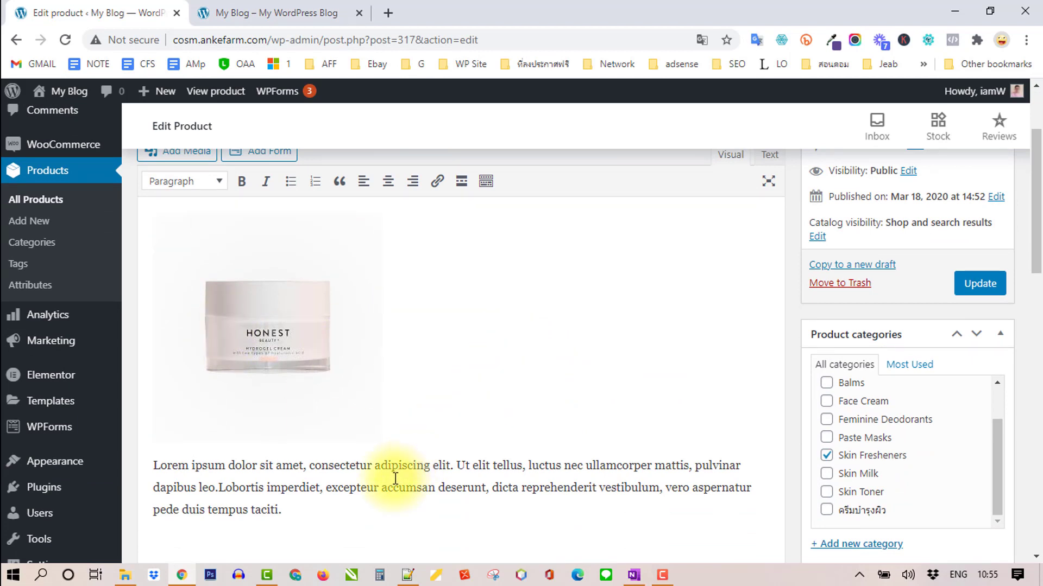
pyautogui.click(284, 299)
pyautogui.click(207, 215)
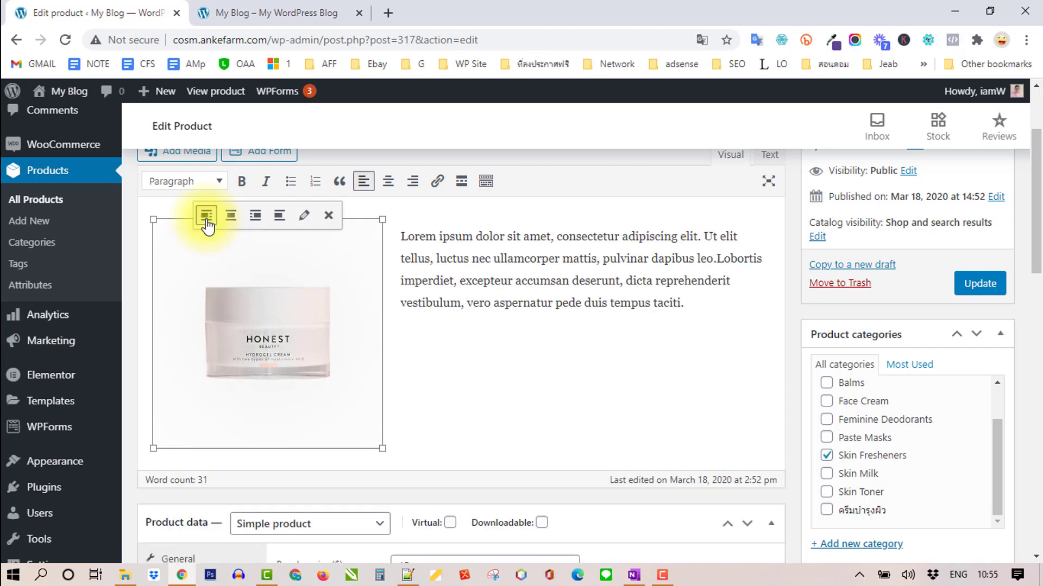
pyautogui.click(555, 306)
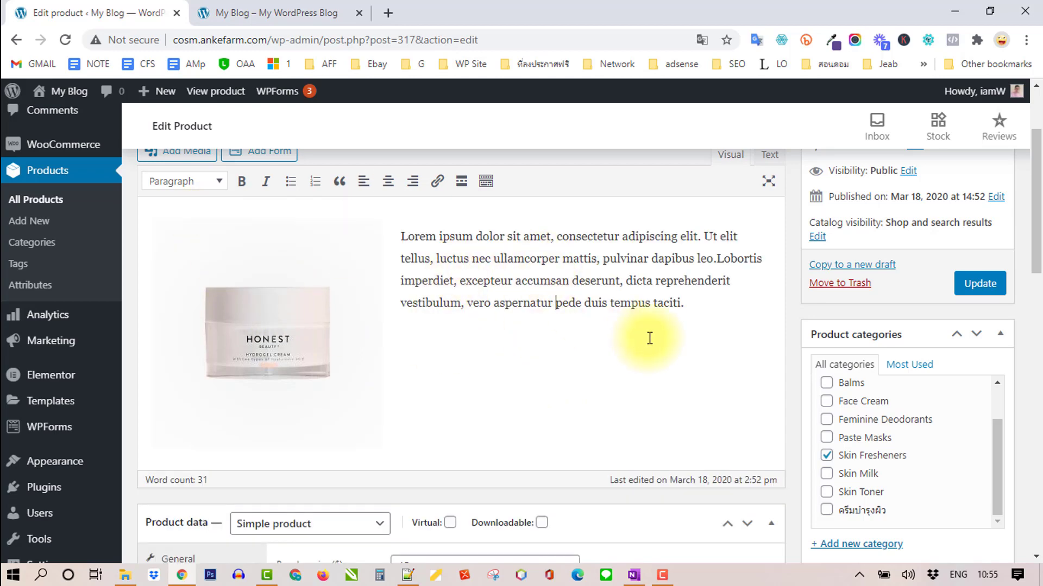
# Change the product title to "Skin Toner Gel 01"
pyautogui.scroll(1, 445, 337)
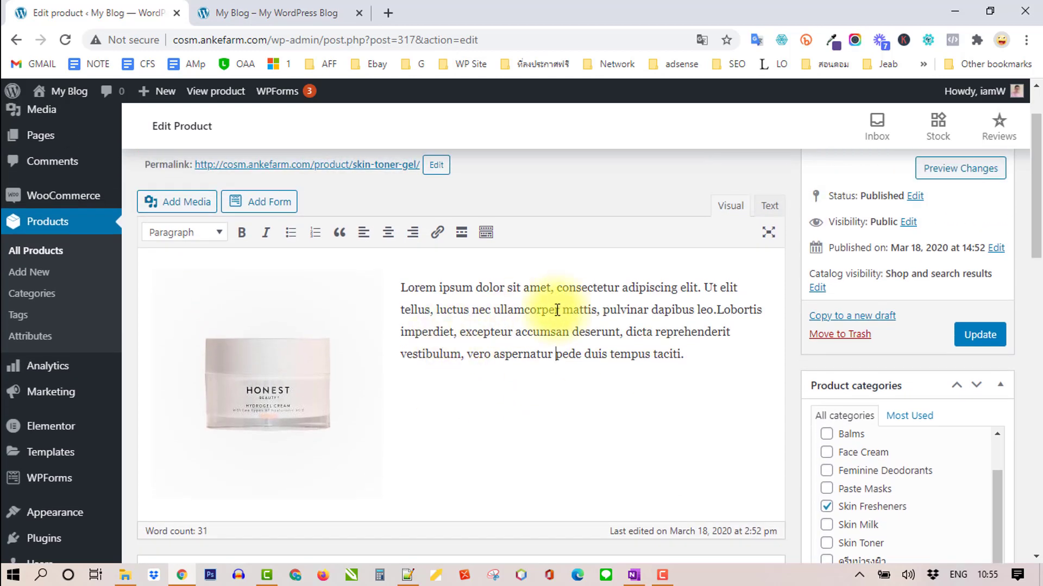
pyautogui.scroll(2, 562, 306)
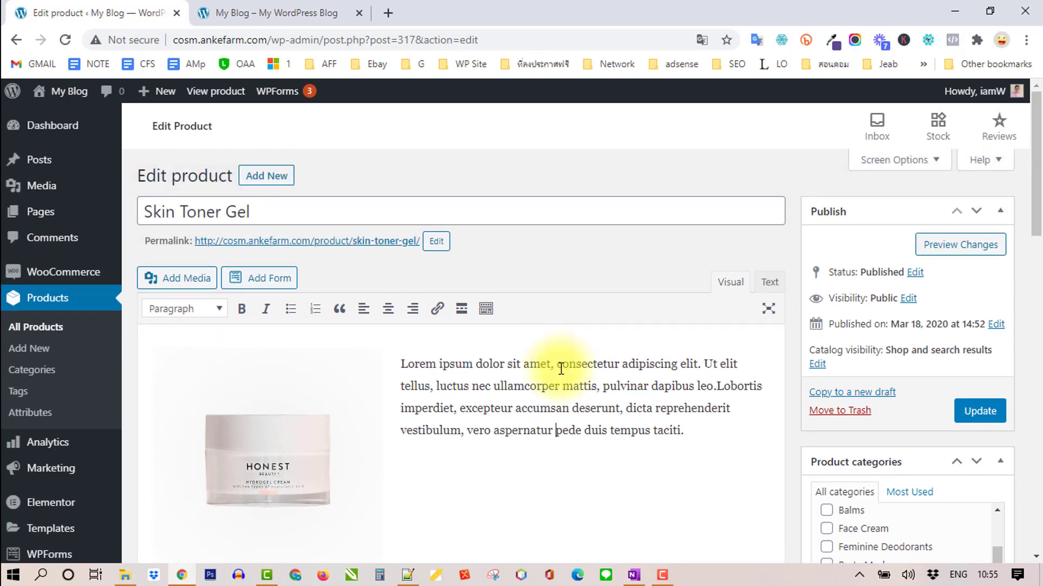
pyautogui.click(260, 212)
pyautogui.moveTo(302, 212); pyautogui.dragTo(87, 210)
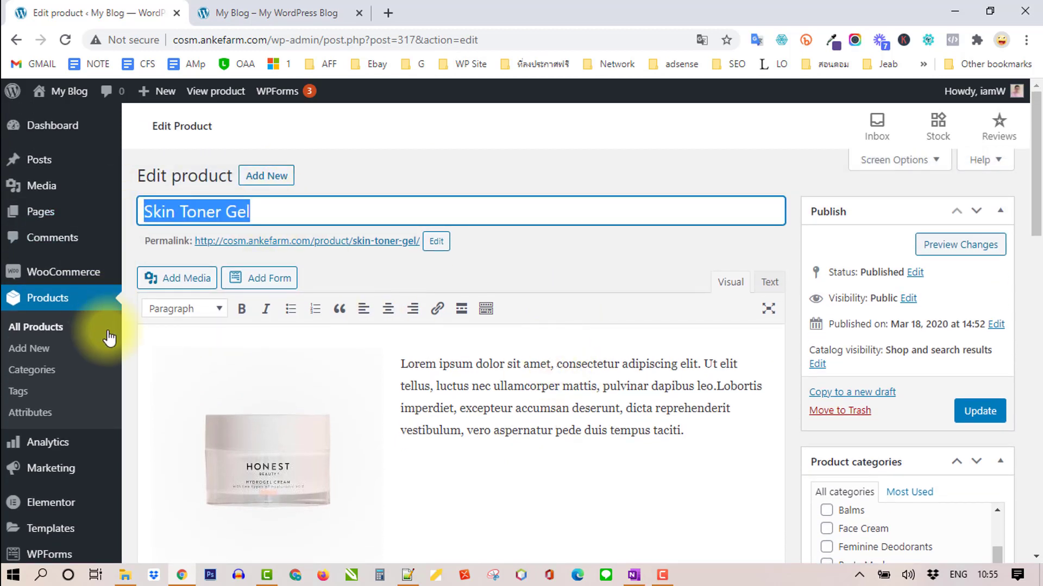
pyautogui.click(264, 209)
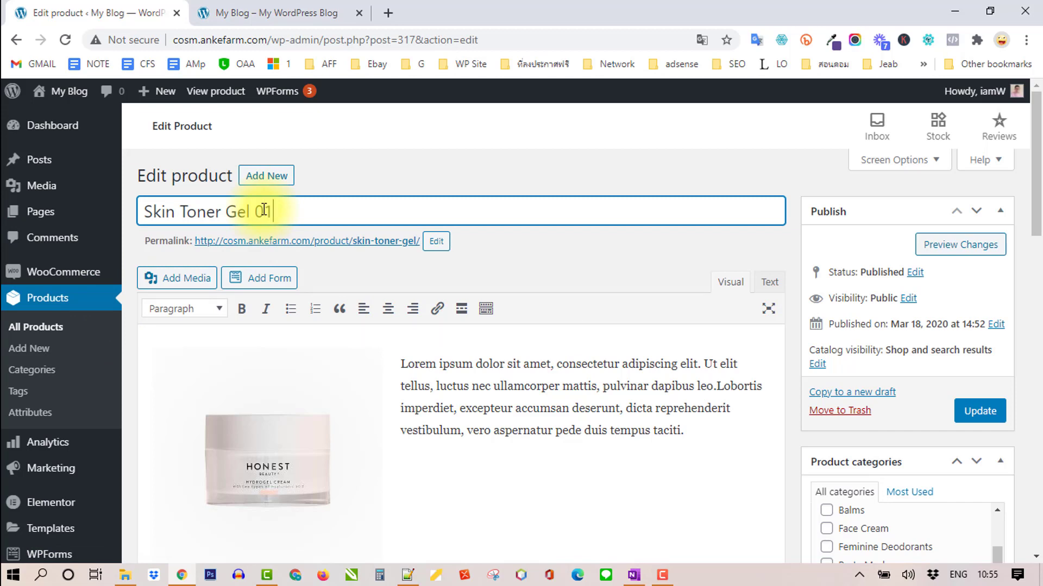
pyautogui.click(539, 258)
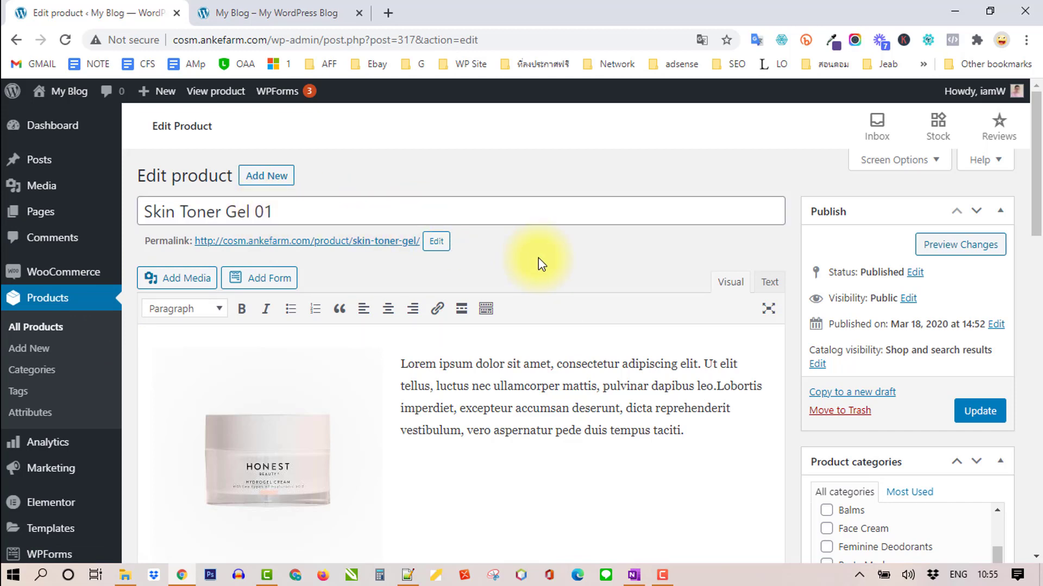
pyautogui.scroll(-1, 539, 259)
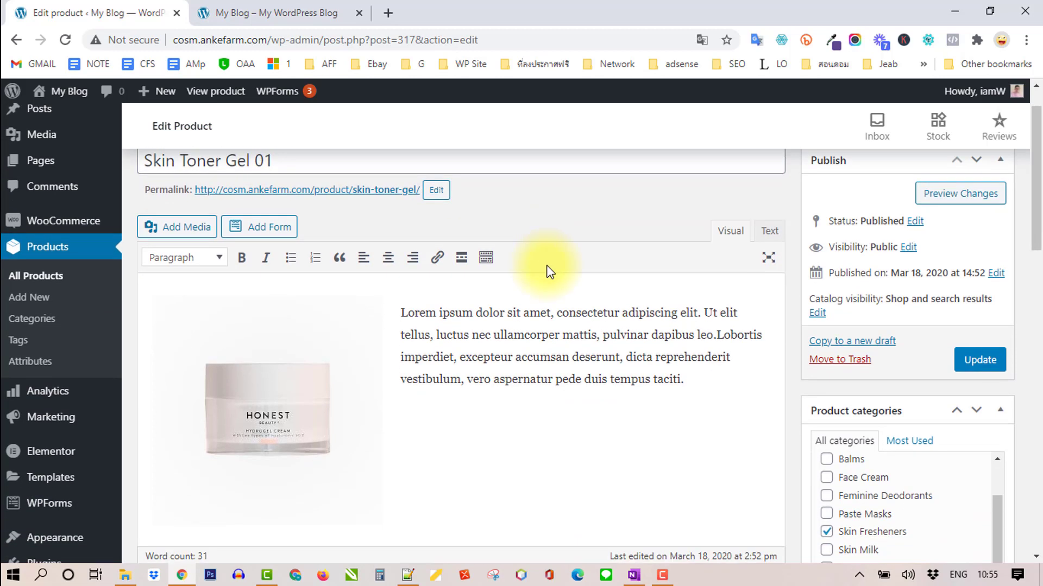
# Change the product's category from Skin Fresheners to ครีมบำรุงผิว
pyautogui.scroll(-3, 549, 266)
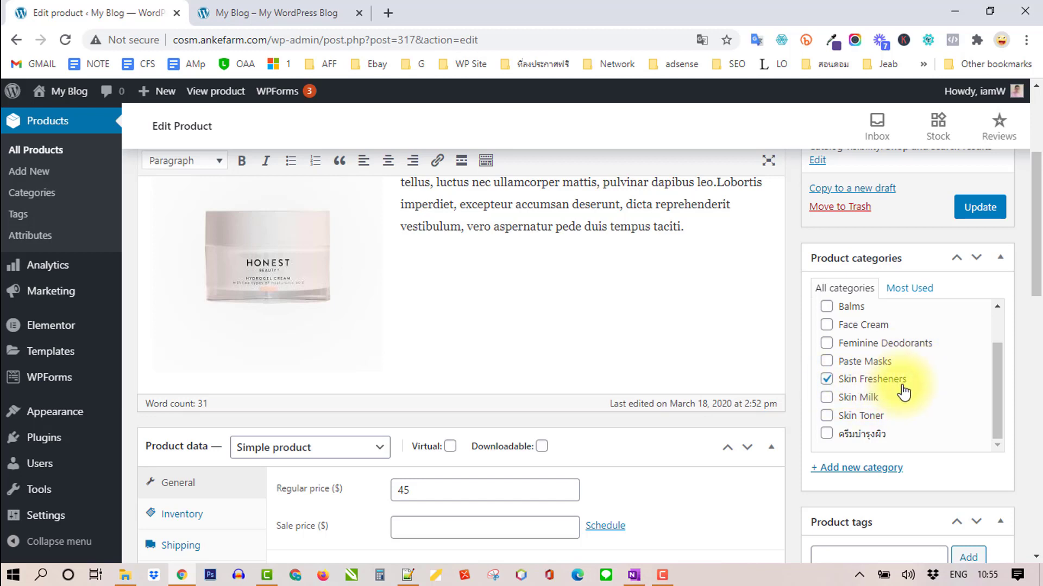
pyautogui.click(827, 379)
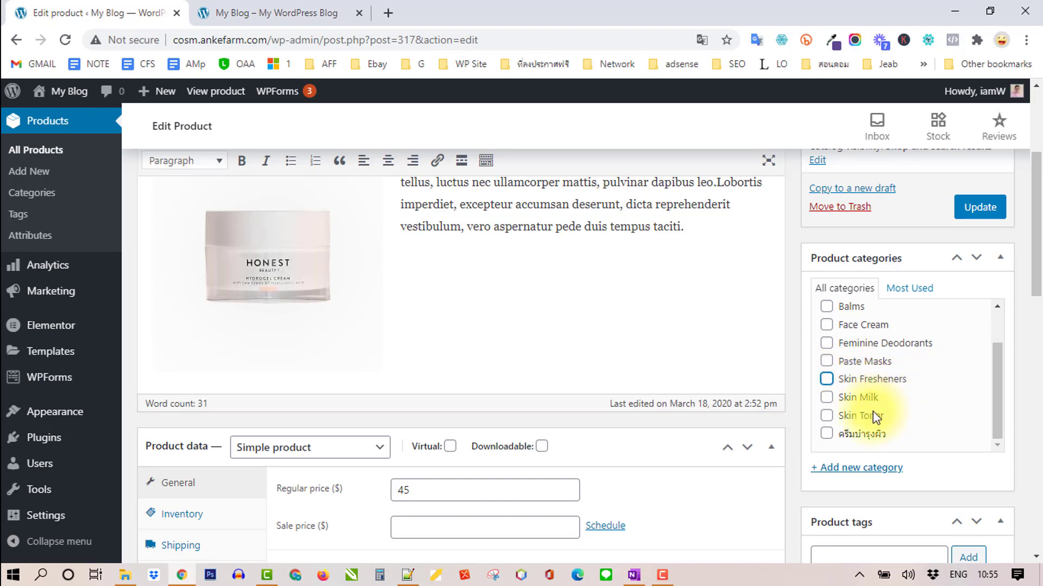
pyautogui.click(827, 434)
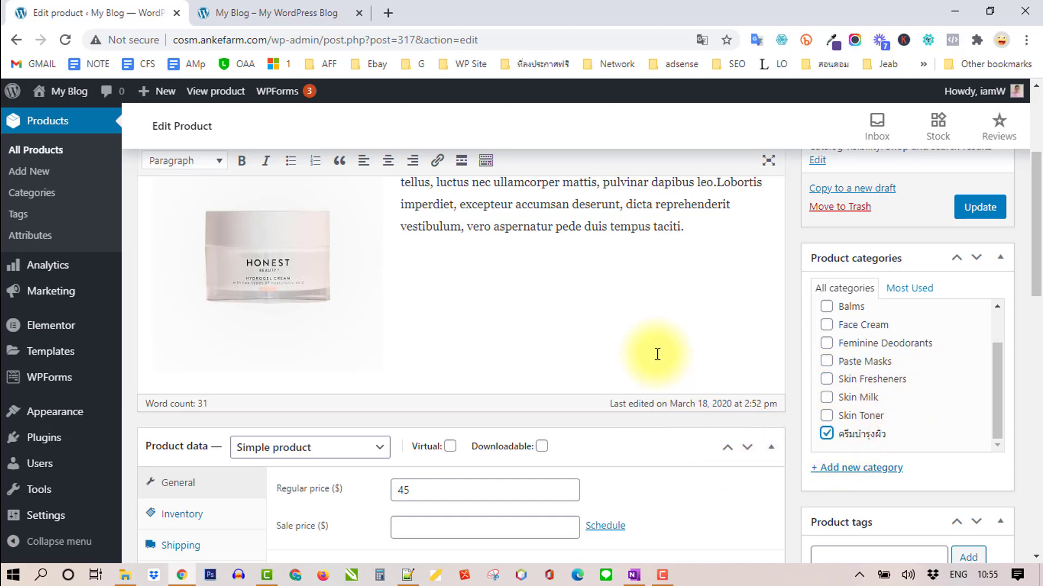
# Insert the word "SHORT" at the beginning of the product short description
pyautogui.scroll(-2, 656, 354)
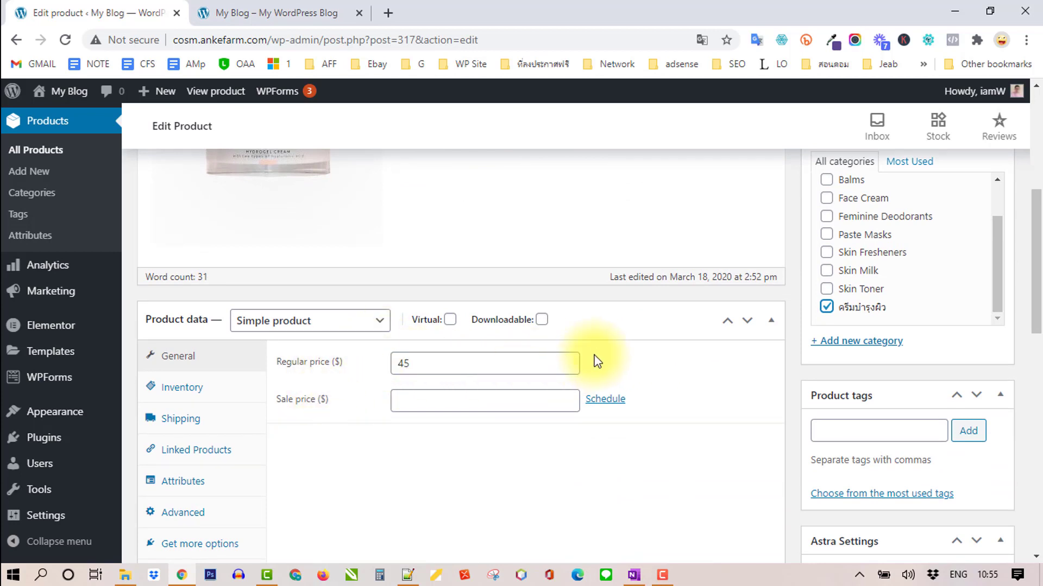
pyautogui.scroll(-2, 670, 361)
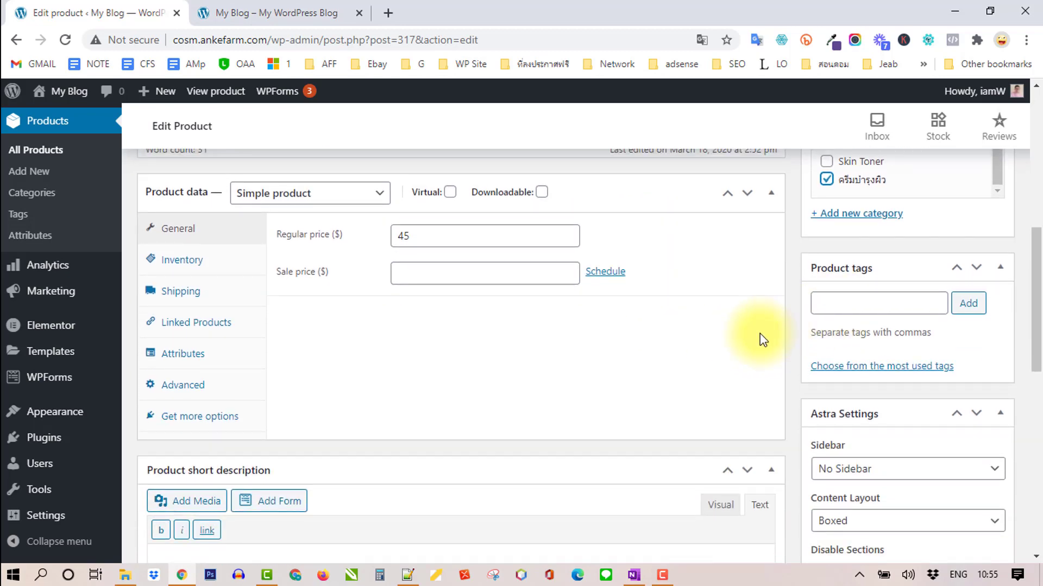
pyautogui.scroll(-3, 761, 337)
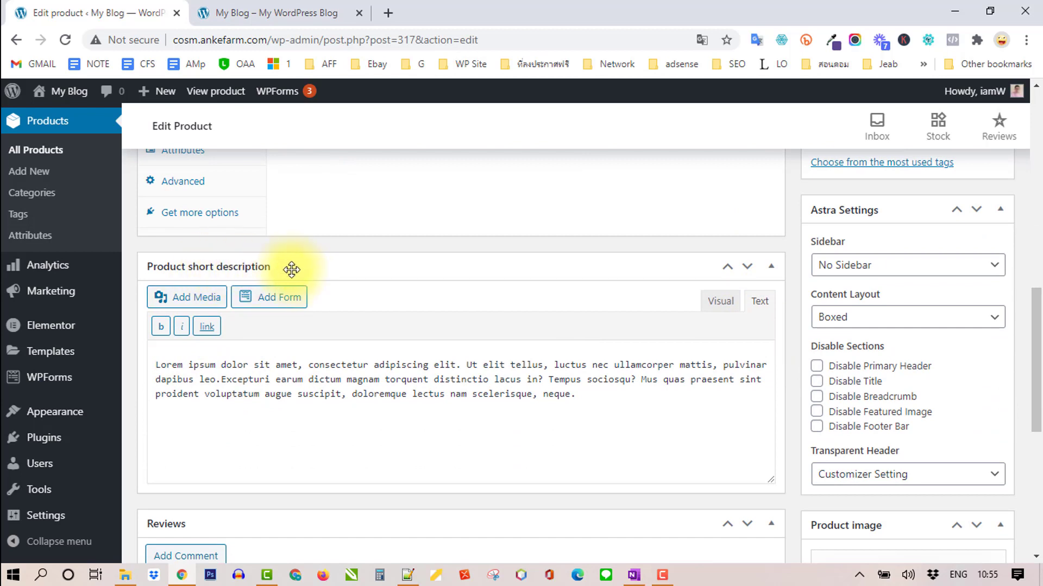
pyautogui.click(157, 365)
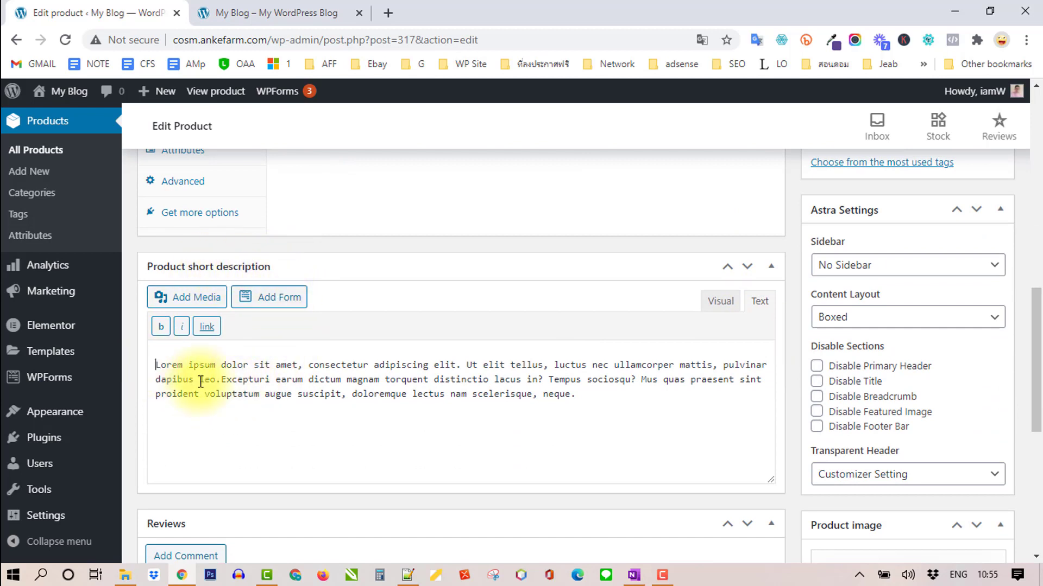
pyautogui.write('SHO')
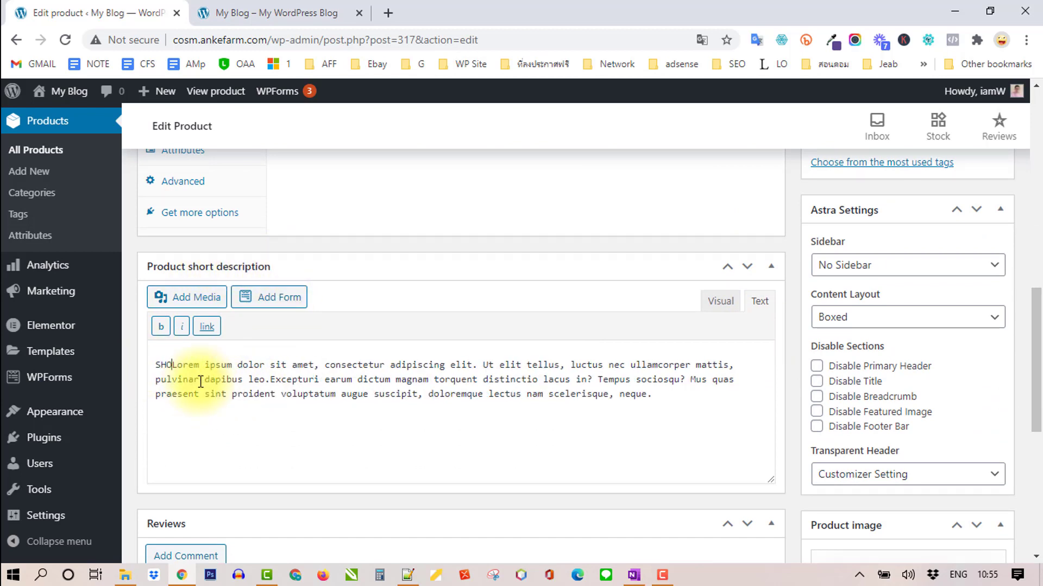
pyautogui.write('R')
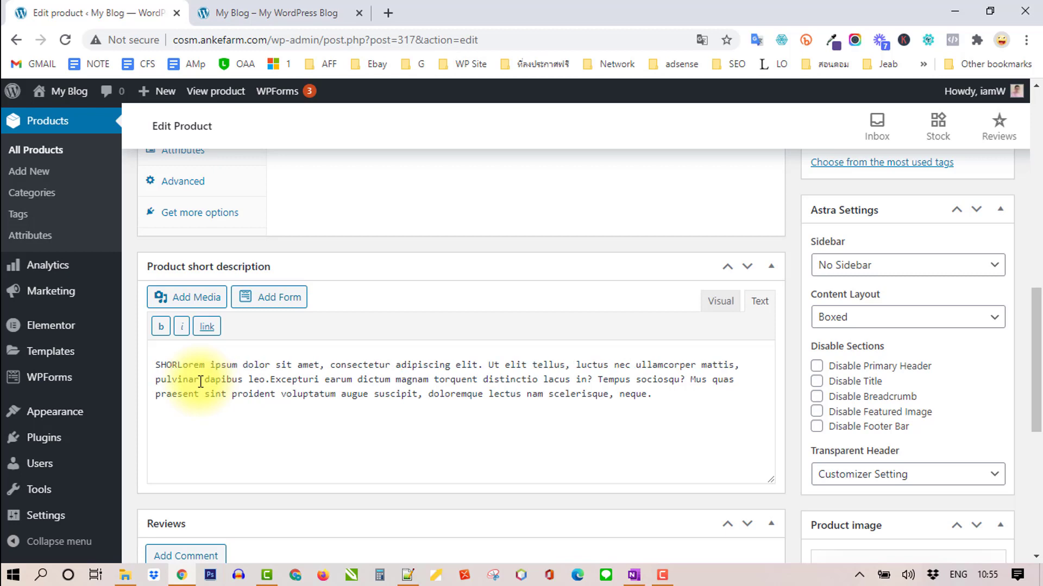
pyautogui.write('T')
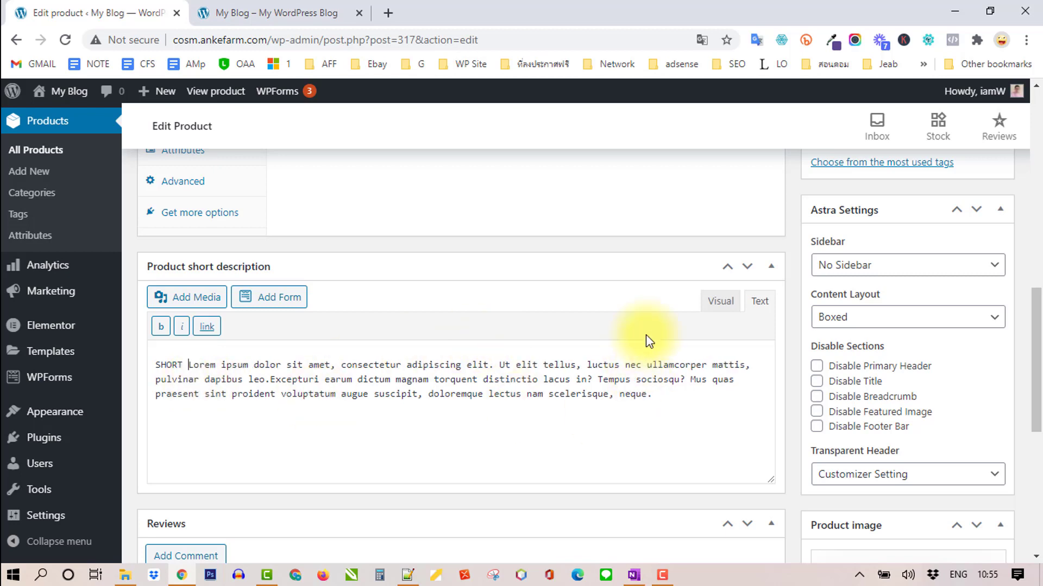
# Open the product image selection to view the current image's attachment details
pyautogui.scroll(-4, 668, 326)
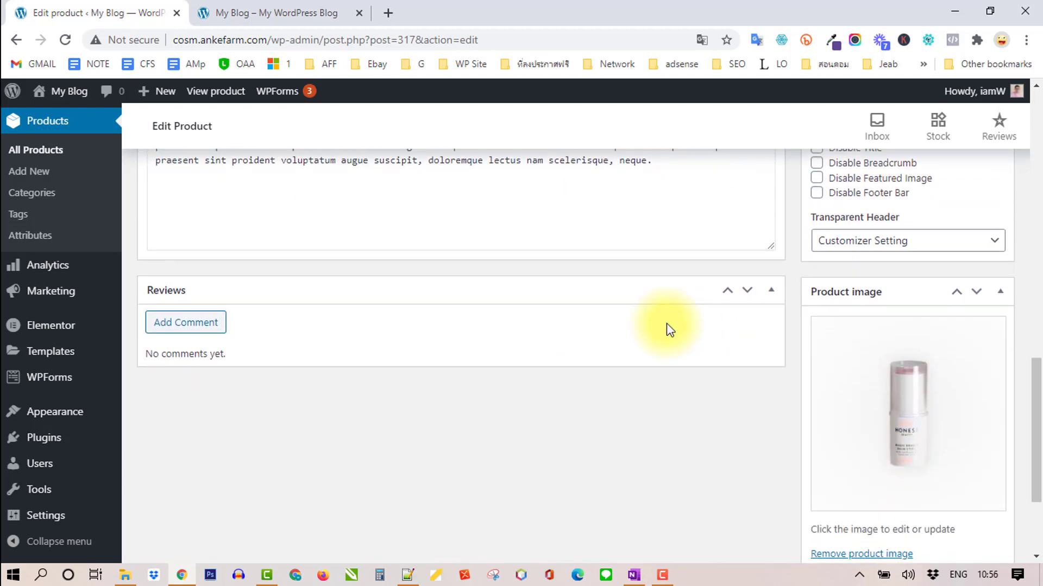
pyautogui.scroll(-1, 669, 330)
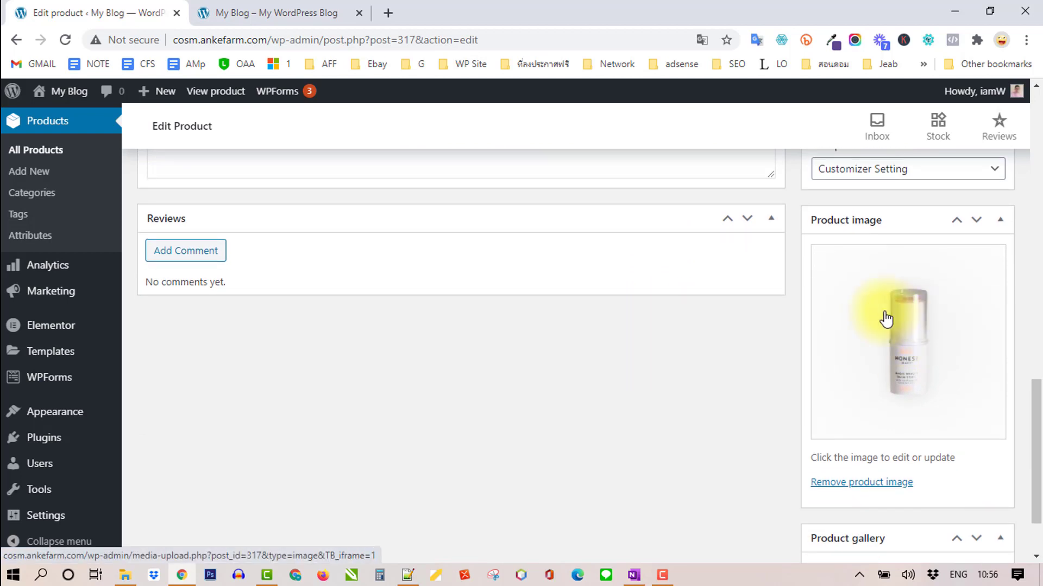
pyautogui.click(909, 350)
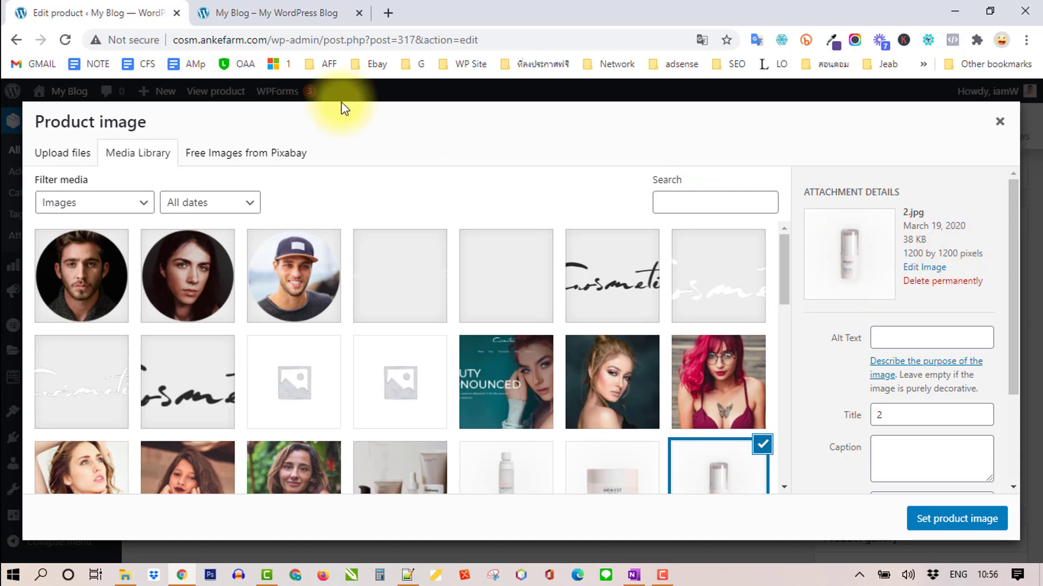
# In the storefront's Latest Products section, open the Wrinkle Cream thumbnail image in a new browser tab
pyautogui.click(307, 16)
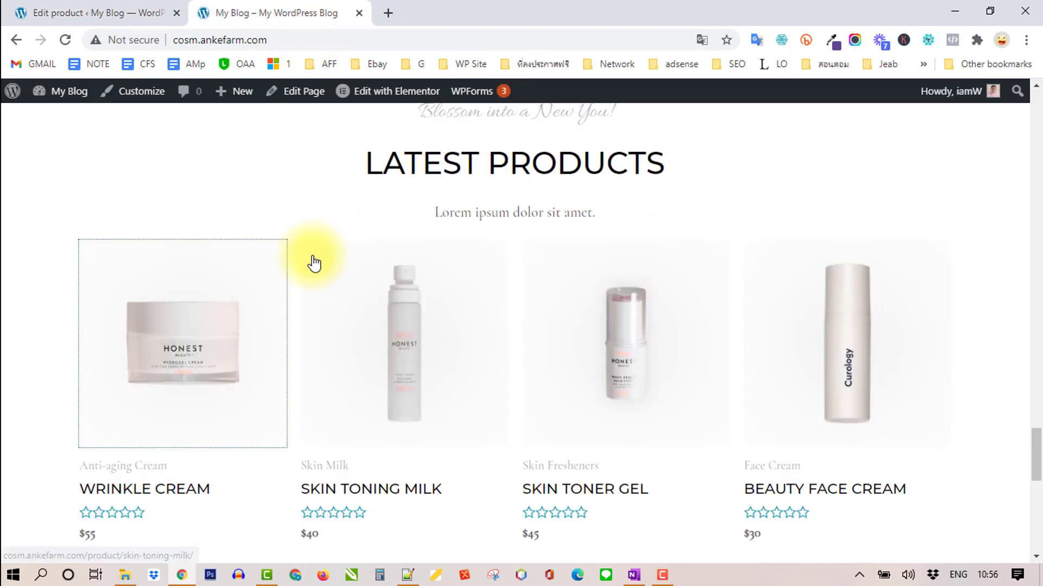
pyautogui.scroll(7, 757, 244)
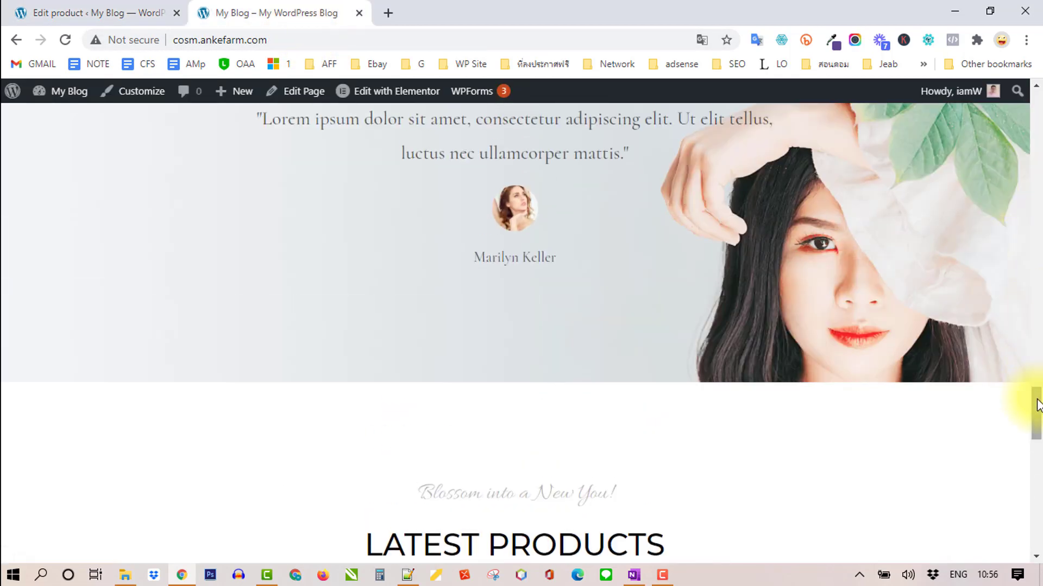
pyautogui.moveTo(1037, 405); pyautogui.dragTo(1037, 452)
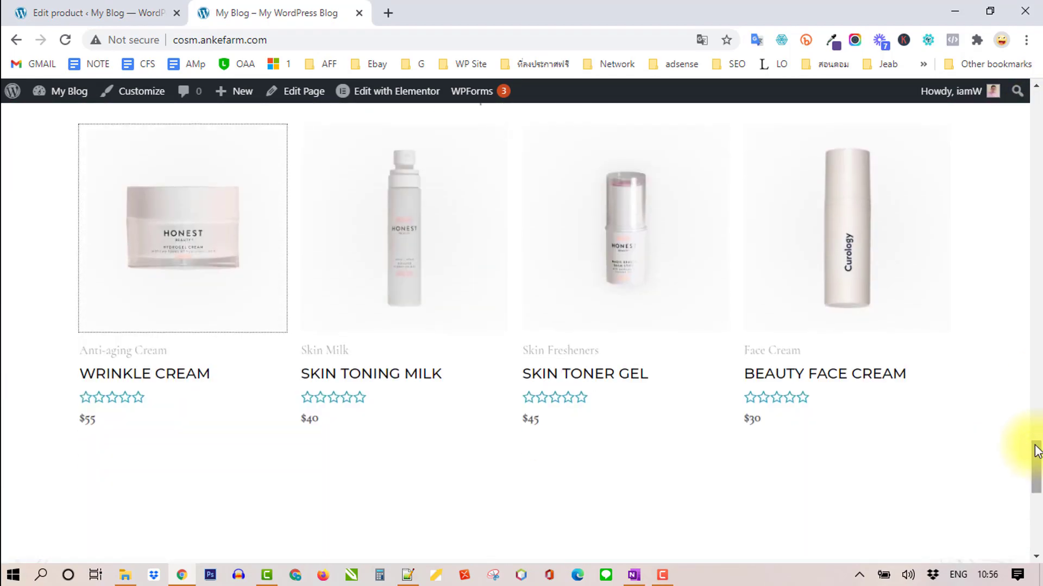
pyautogui.rightClick(185, 226)
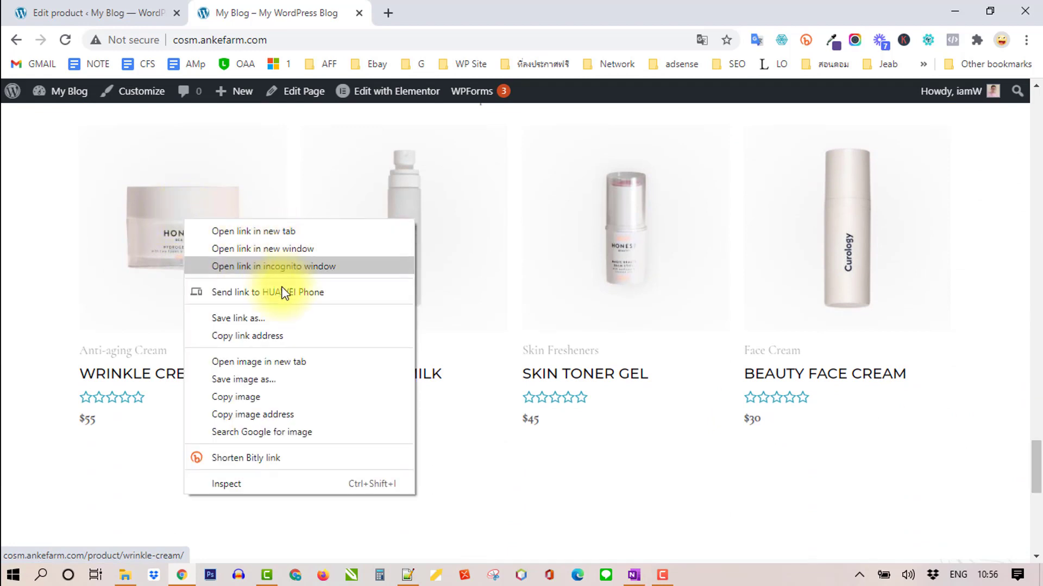
pyautogui.click(276, 362)
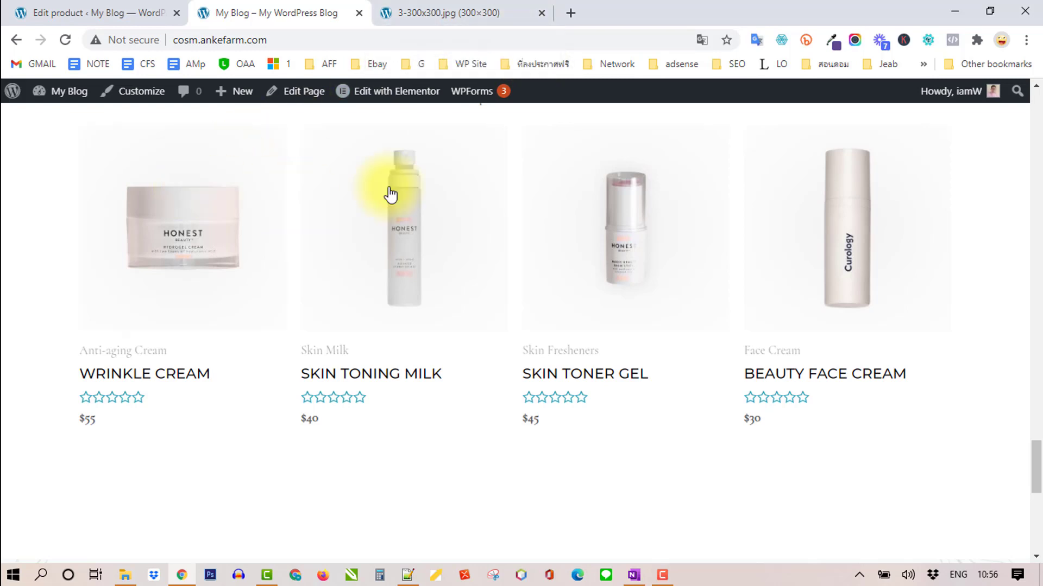
# Visit the Wrinkle Cream product page and open its full-size product image in a new browser tab
pyautogui.scroll(1, 749, 275)
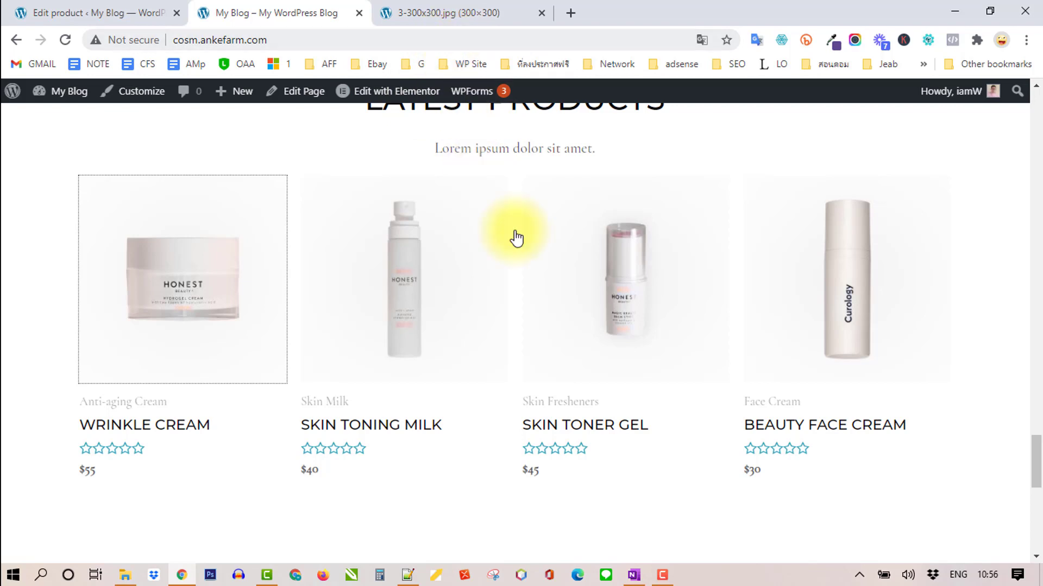
pyautogui.click(210, 305)
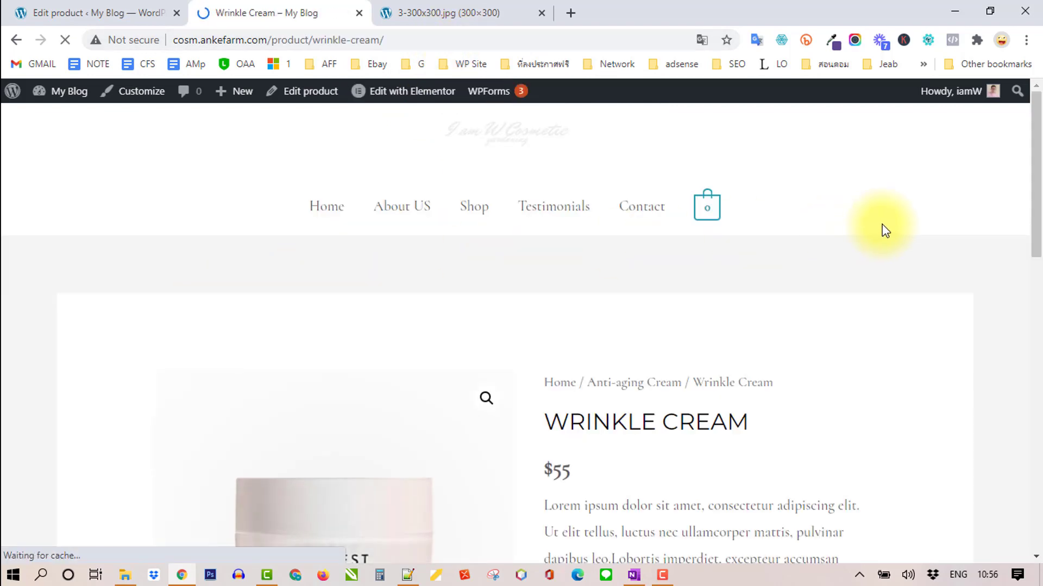
pyautogui.scroll(-4, 883, 228)
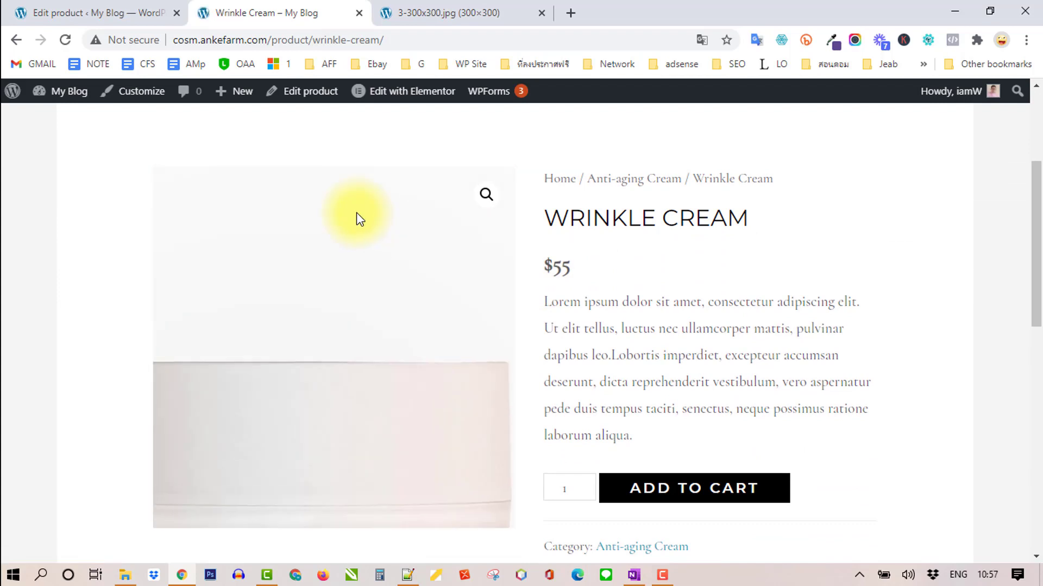
pyautogui.scroll(-2, 497, 407)
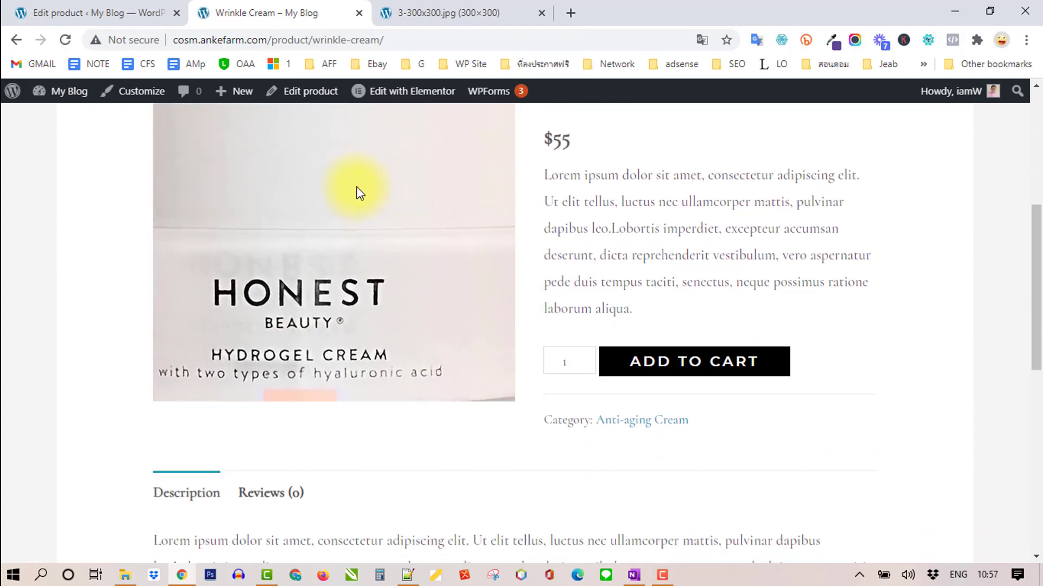
pyautogui.rightClick(357, 187)
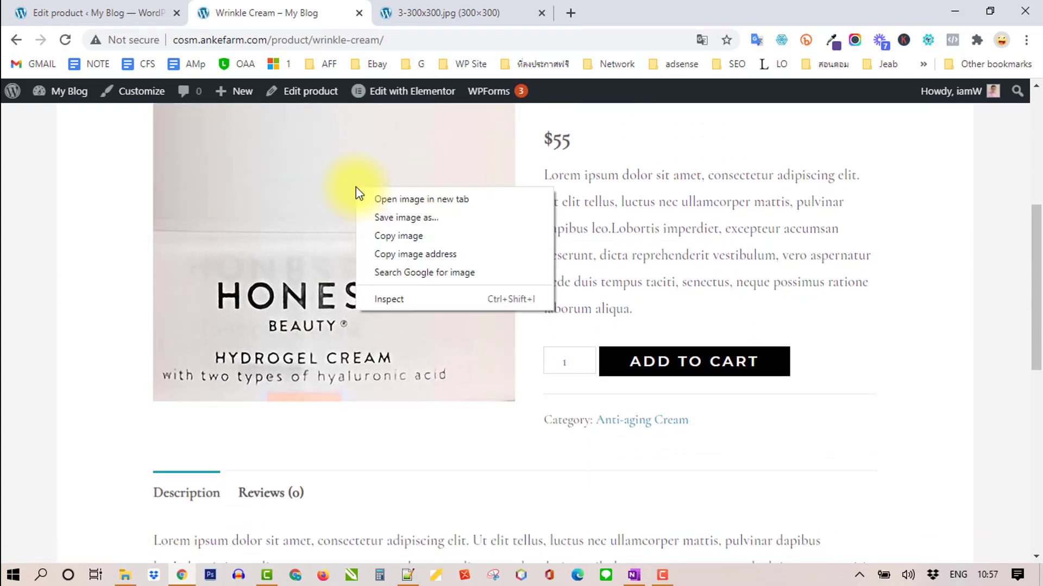
pyautogui.click(442, 200)
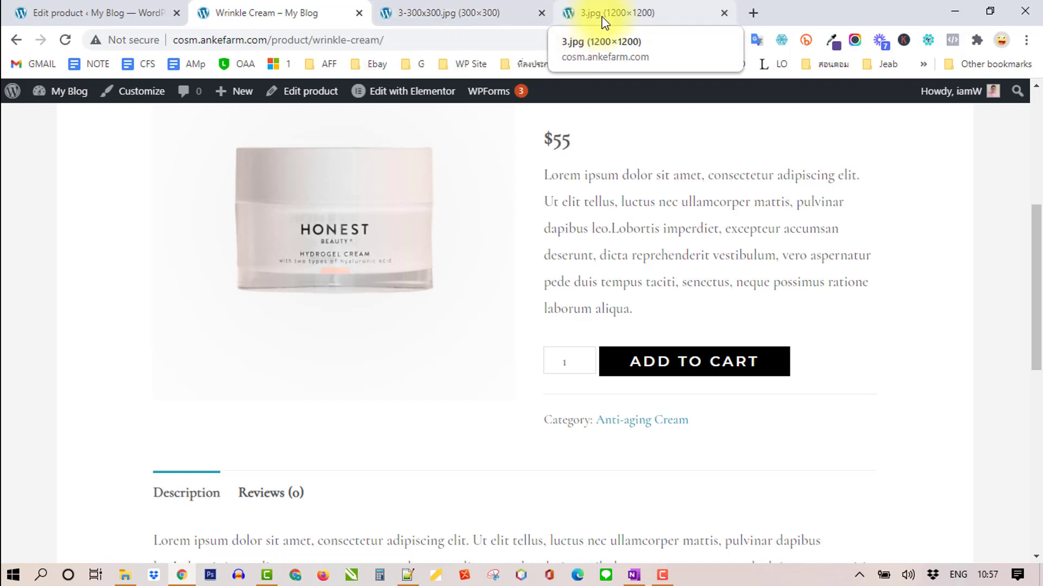
# Close both image tabs, return to the product editor and leave the product image selection without choosing another image
pyautogui.click(541, 12)
pyautogui.click(543, 11)
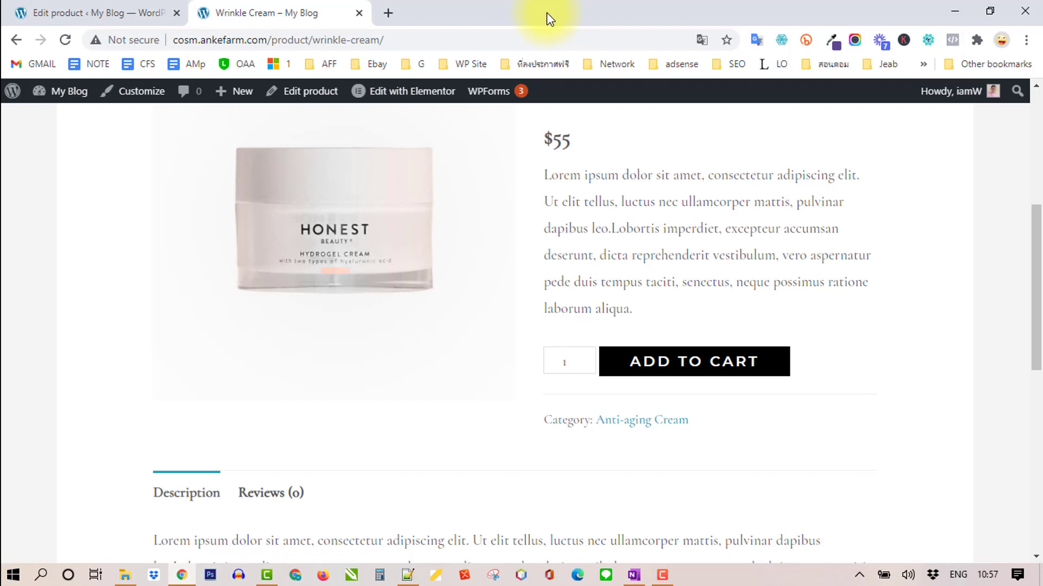
pyautogui.click(105, 11)
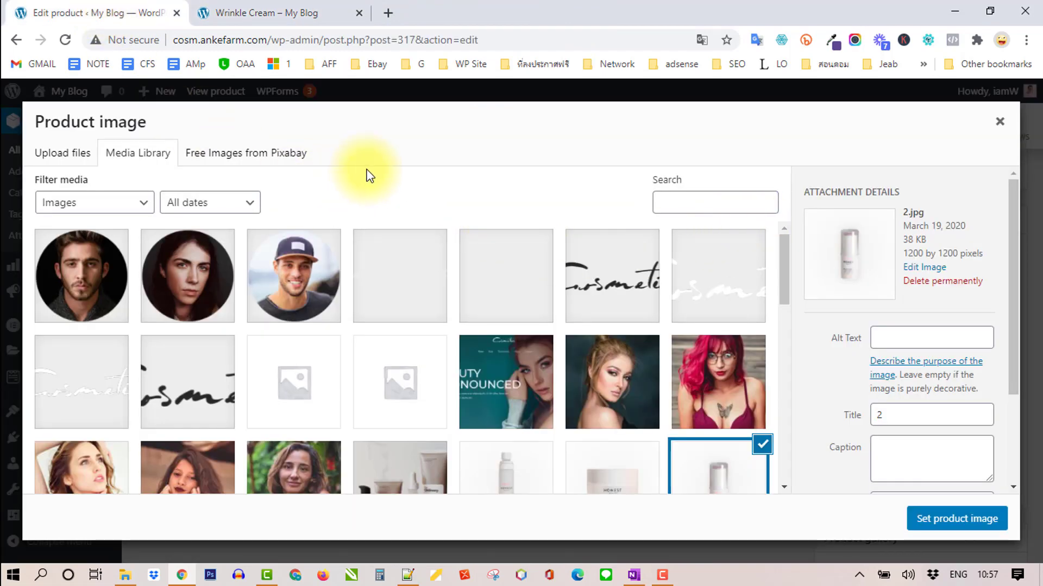
pyautogui.click(999, 121)
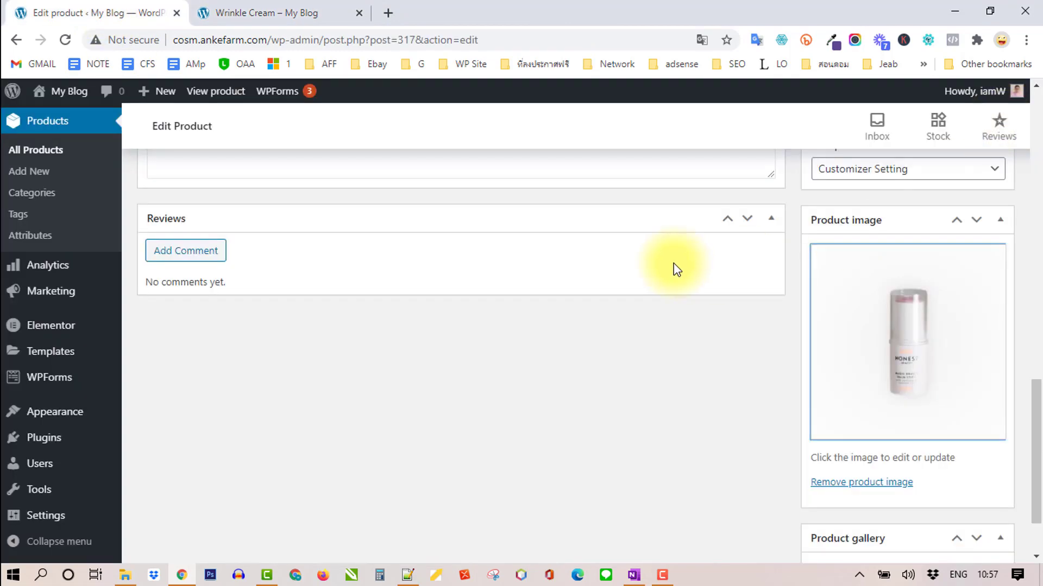
# Add the Honest hydrogel cream jar, the stick beside it and the adjacent tube from the media library to the product gallery
pyautogui.scroll(-1, 982, 418)
pyautogui.scroll(9, 943, 420)
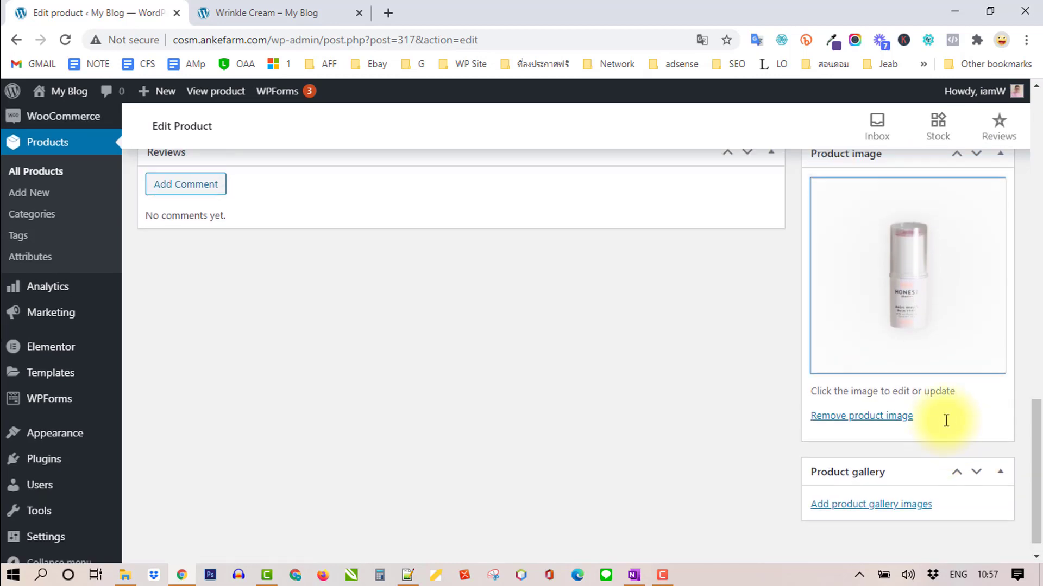
pyautogui.scroll(-10, 956, 386)
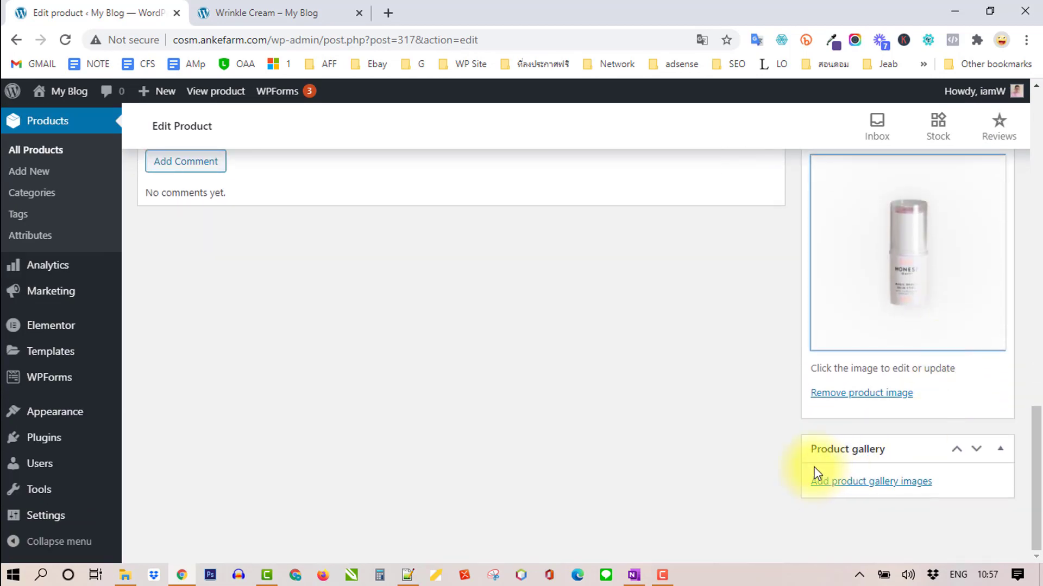
pyautogui.click(852, 485)
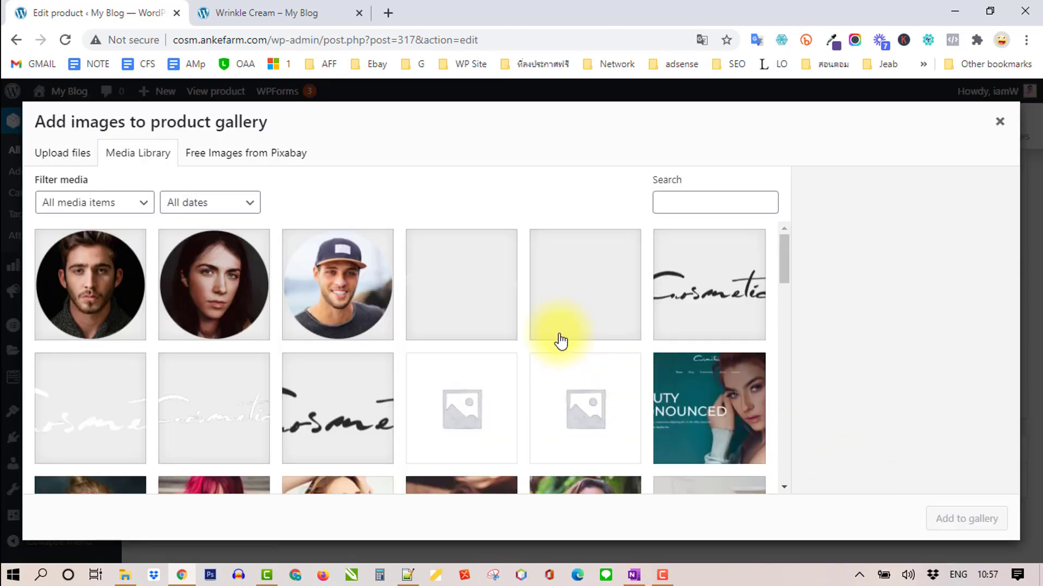
pyautogui.scroll(-7, 561, 341)
pyautogui.click(215, 264)
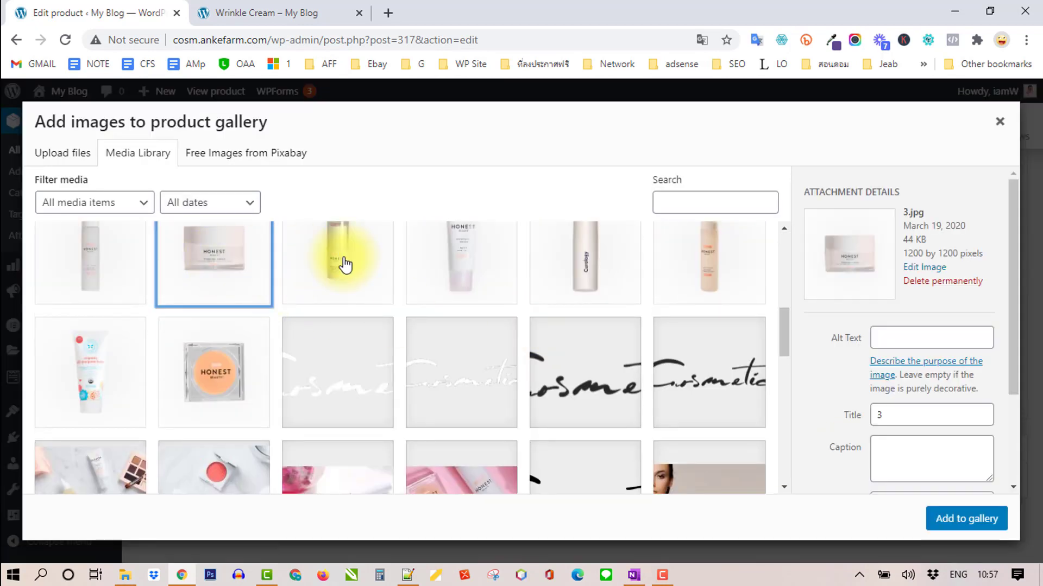
pyautogui.click(345, 265)
pyautogui.click(426, 272)
pyautogui.click(242, 260)
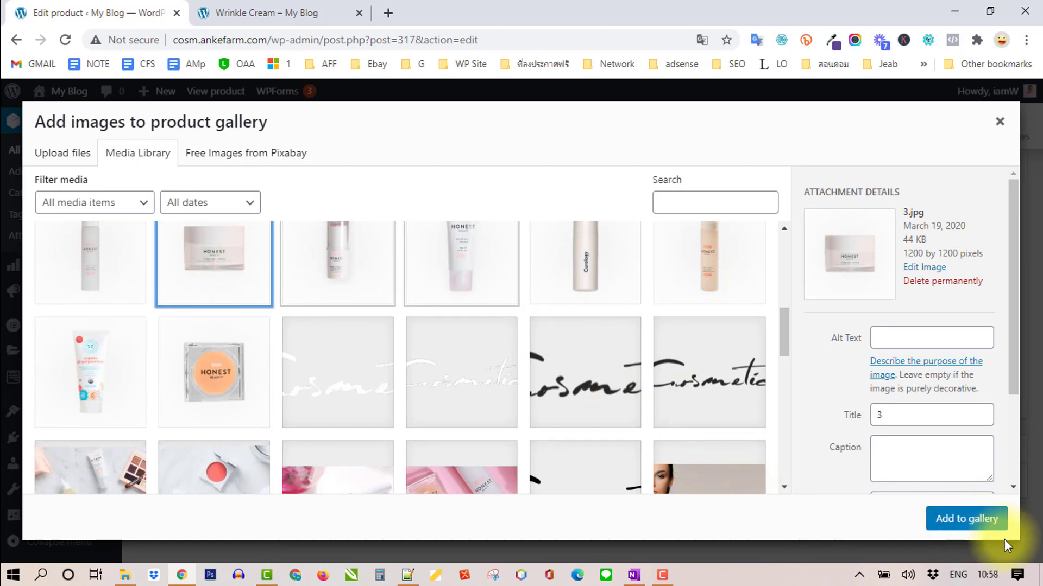
pyautogui.click(987, 523)
pyautogui.scroll(-2, 917, 413)
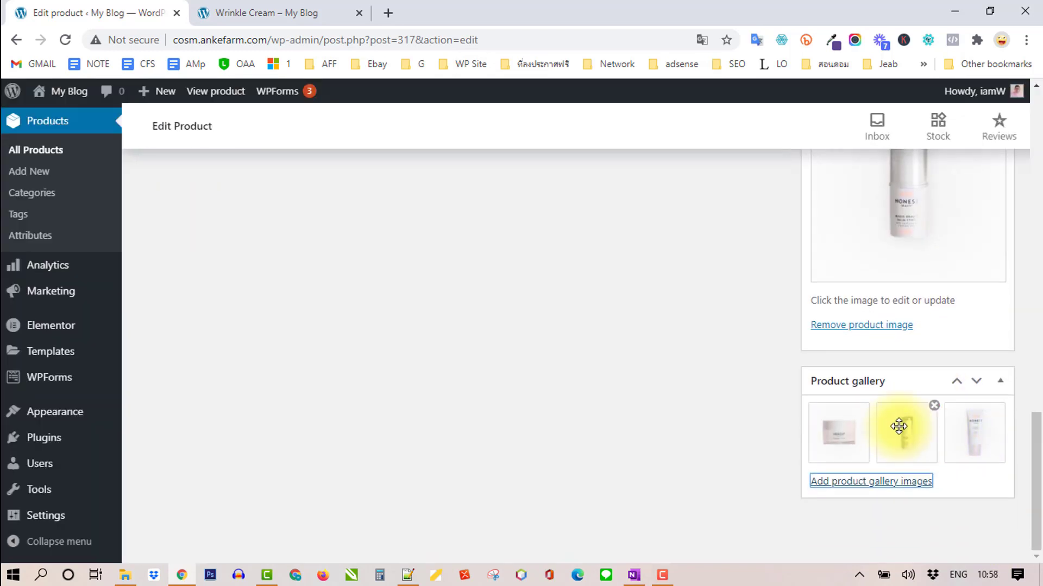
pyautogui.moveTo(960, 418); pyautogui.dragTo(900, 462)
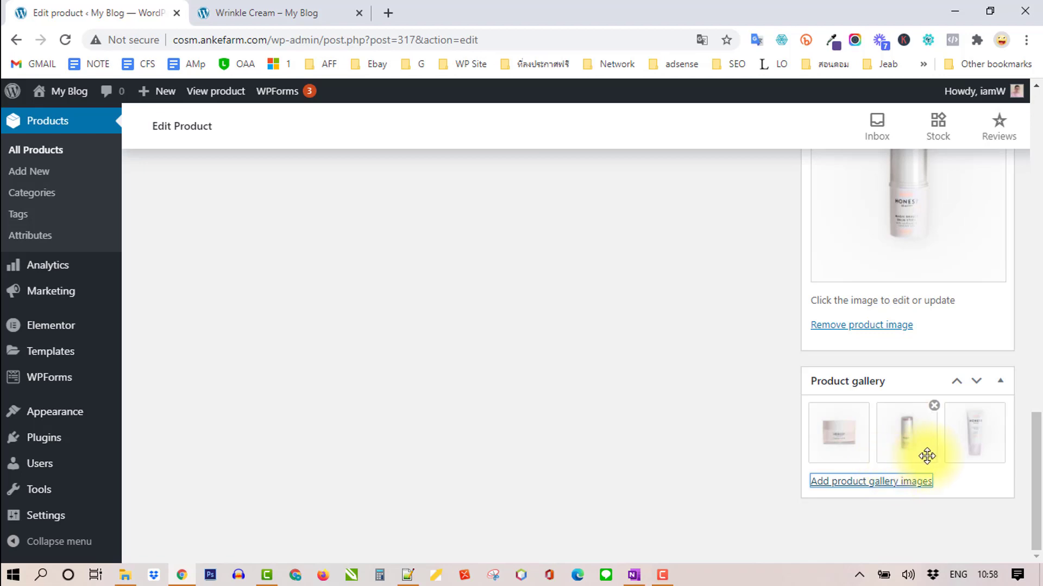
pyautogui.scroll(20, 954, 442)
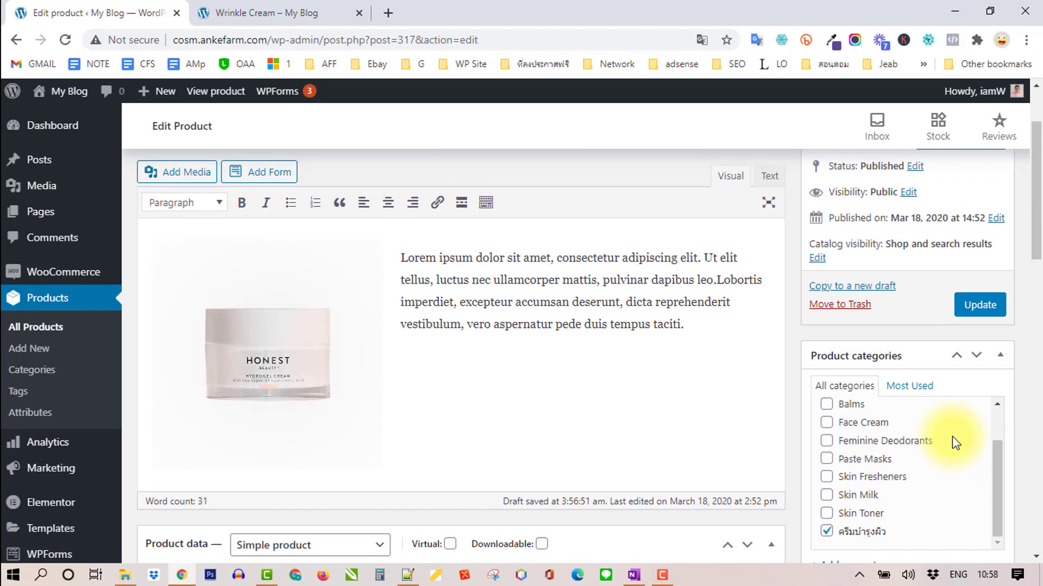
# Save the updated Skin Toner Gel 01 product and open its storefront page in a new browser tab
pyautogui.scroll(2, 955, 442)
pyautogui.click(981, 413)
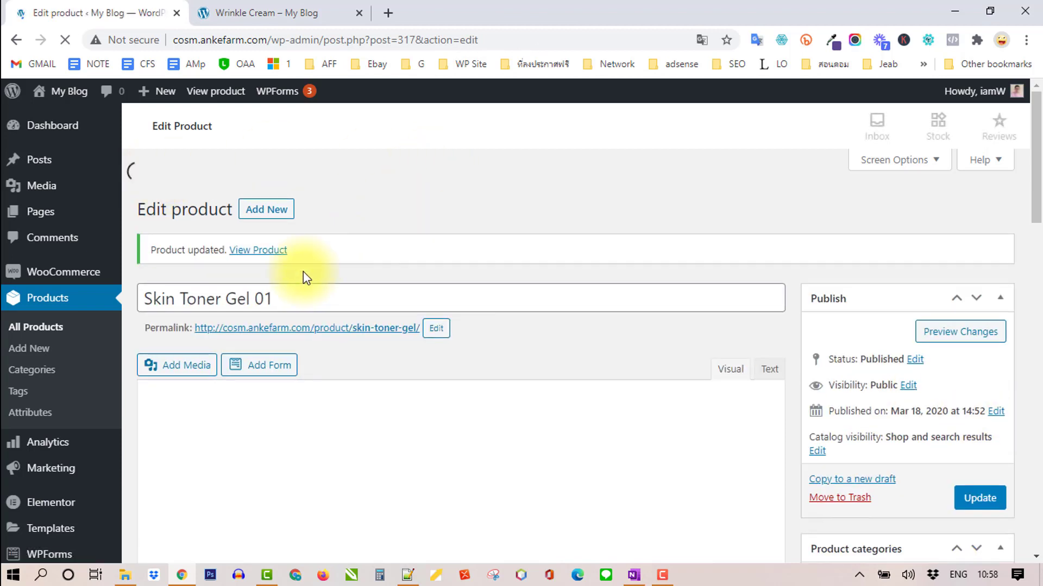
pyautogui.click(260, 252)
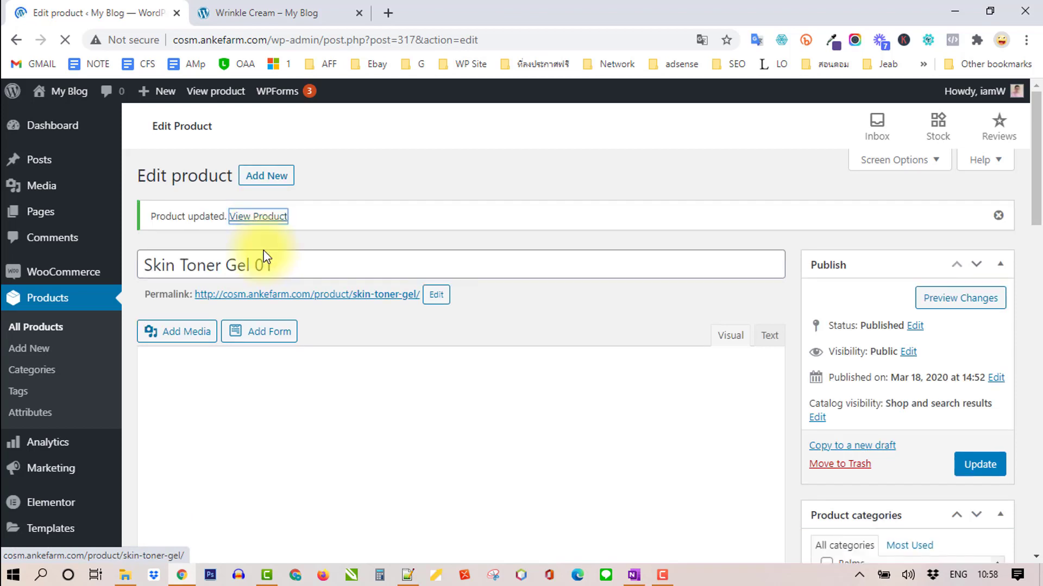
pyautogui.rightClick(268, 219)
pyautogui.click(310, 228)
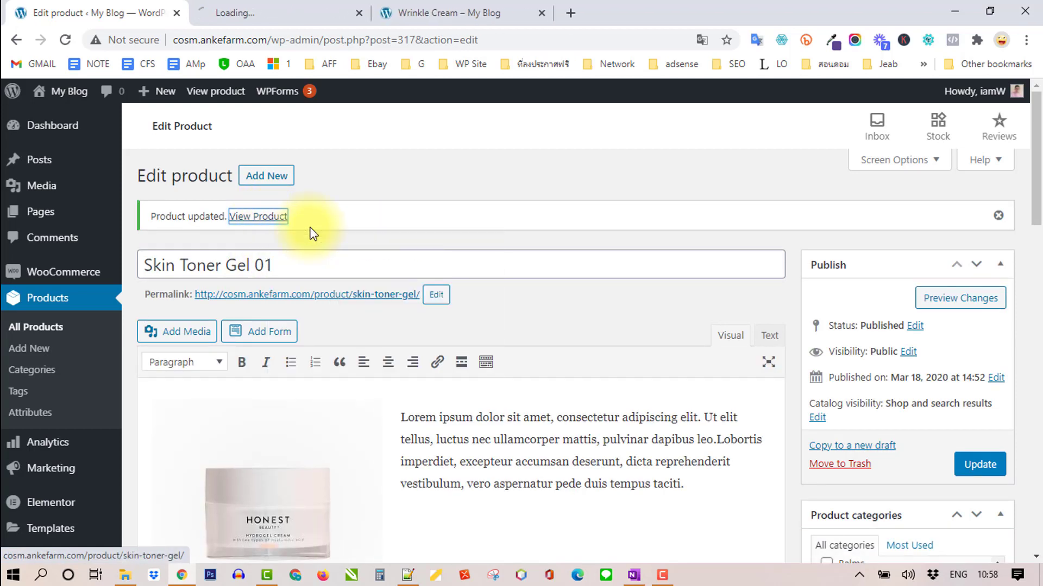
pyautogui.click(252, 15)
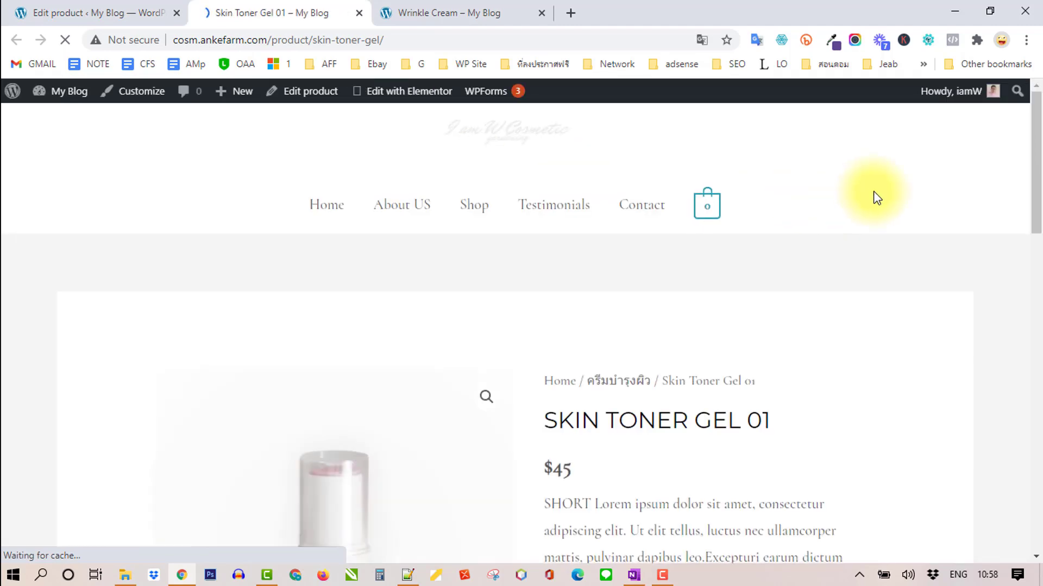
# Check the title and the "SHORT" short description on the storefront page against the product editor
pyautogui.scroll(-2, 884, 226)
pyautogui.doubleClick(766, 268)
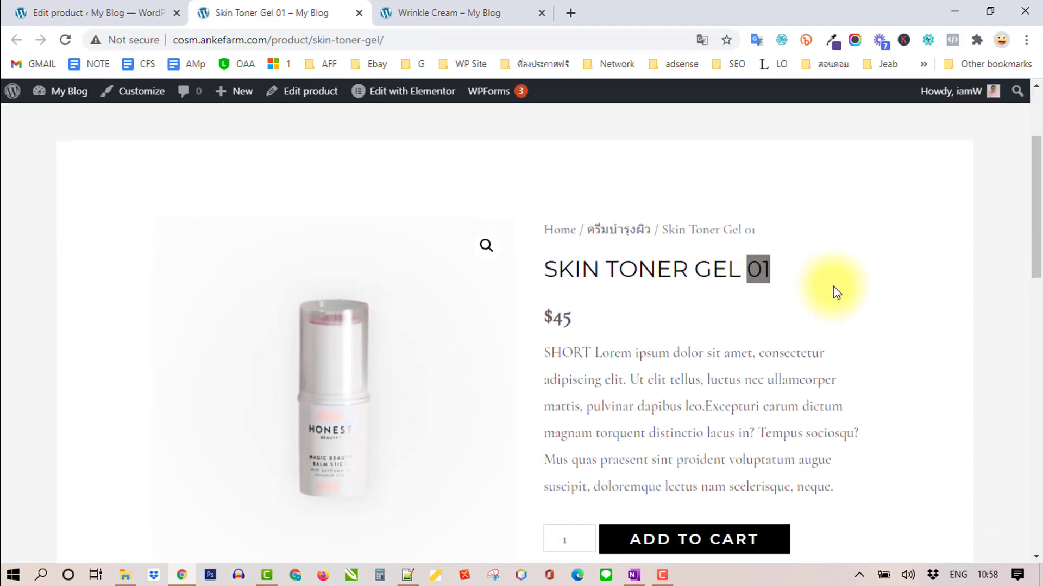
pyautogui.scroll(-1, 836, 293)
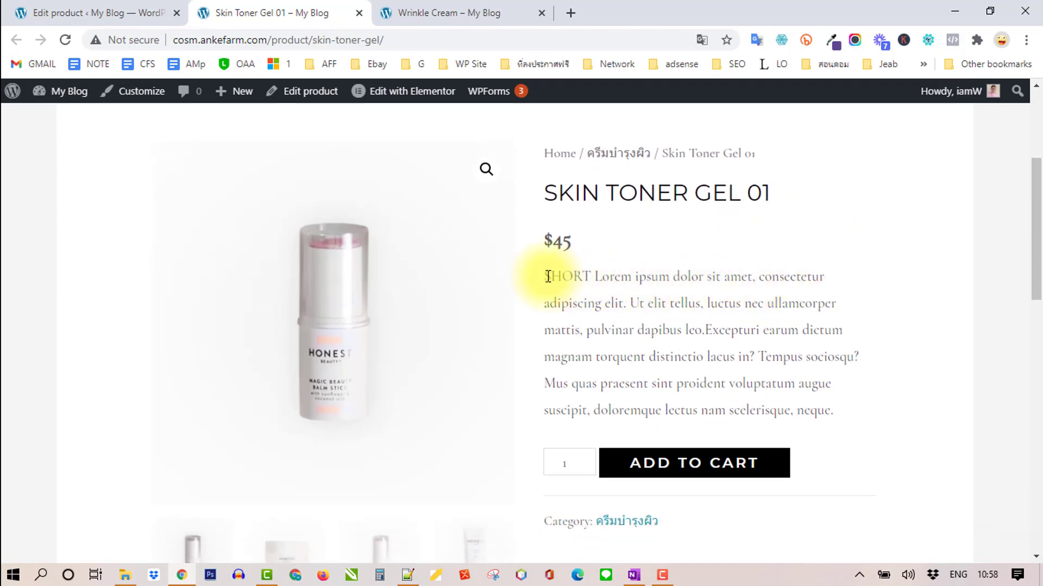
pyautogui.moveTo(548, 277); pyautogui.dragTo(592, 277)
pyautogui.click(130, 15)
pyautogui.scroll(-1, 266, 311)
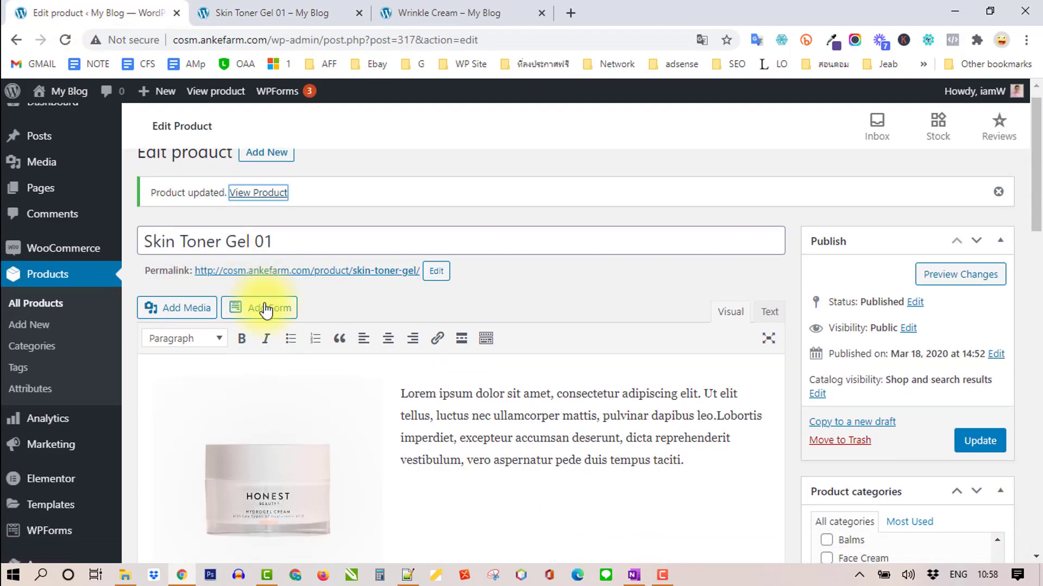
pyautogui.scroll(-15, 266, 311)
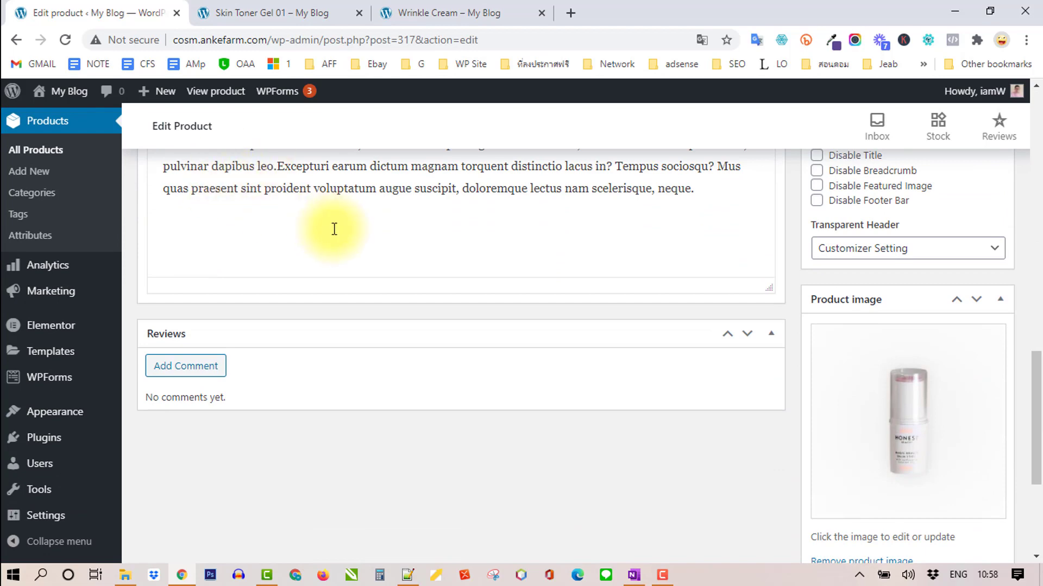
pyautogui.scroll(3, 334, 229)
# Compare the gallery thumbnails on the storefront page with the product image and product gallery in the editor
pyautogui.click(313, 12)
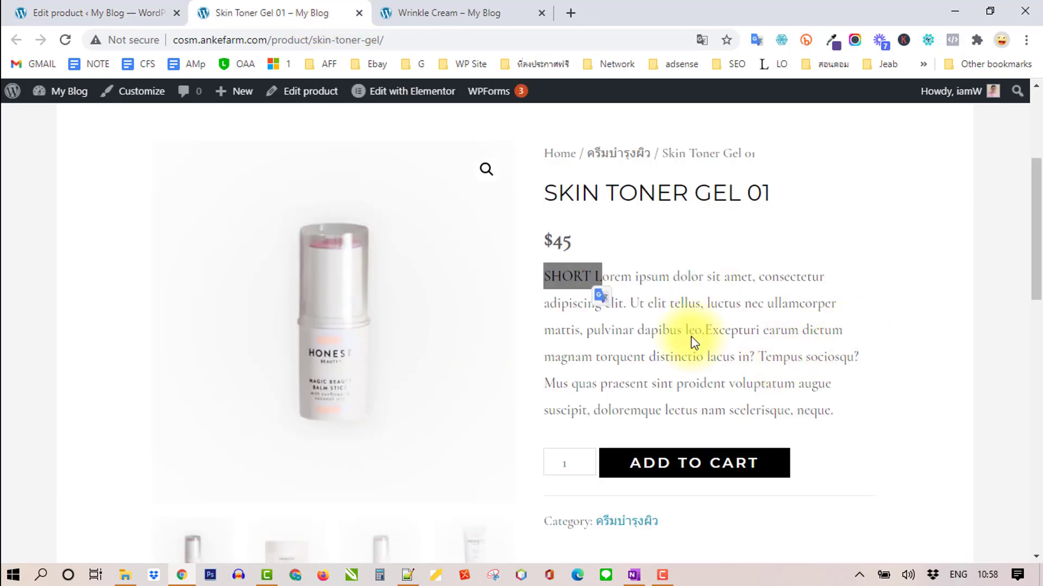
pyautogui.scroll(-1, 704, 322)
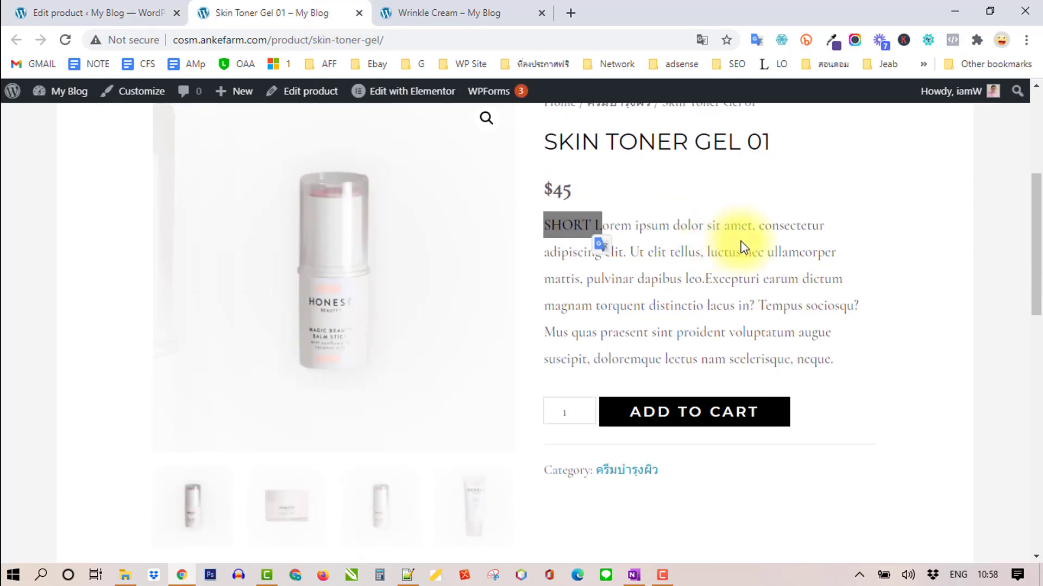
pyautogui.scroll(-1, 741, 243)
pyautogui.scroll(-3, 745, 244)
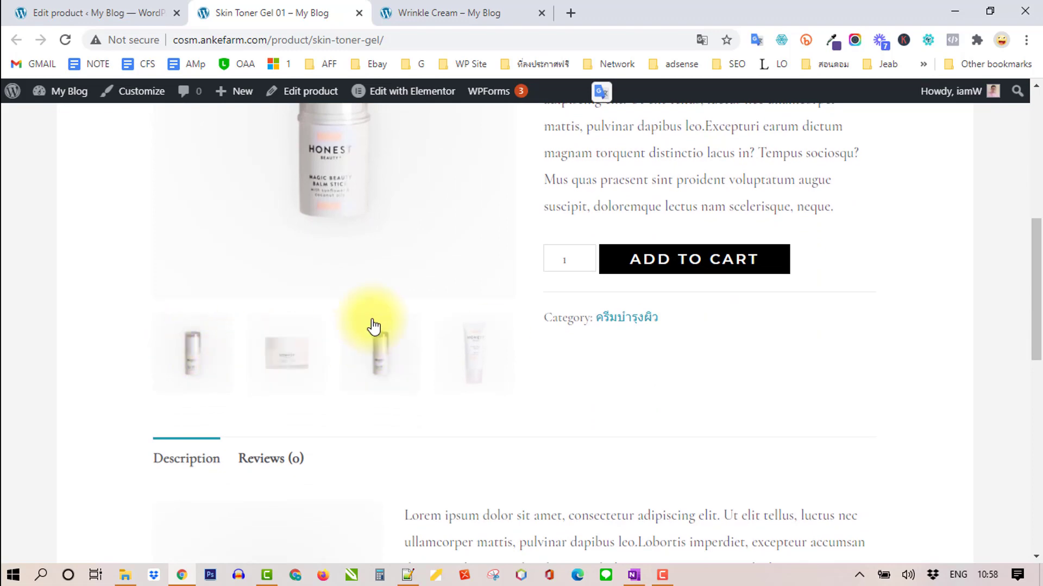
pyautogui.click(105, 18)
pyautogui.scroll(-6, 833, 366)
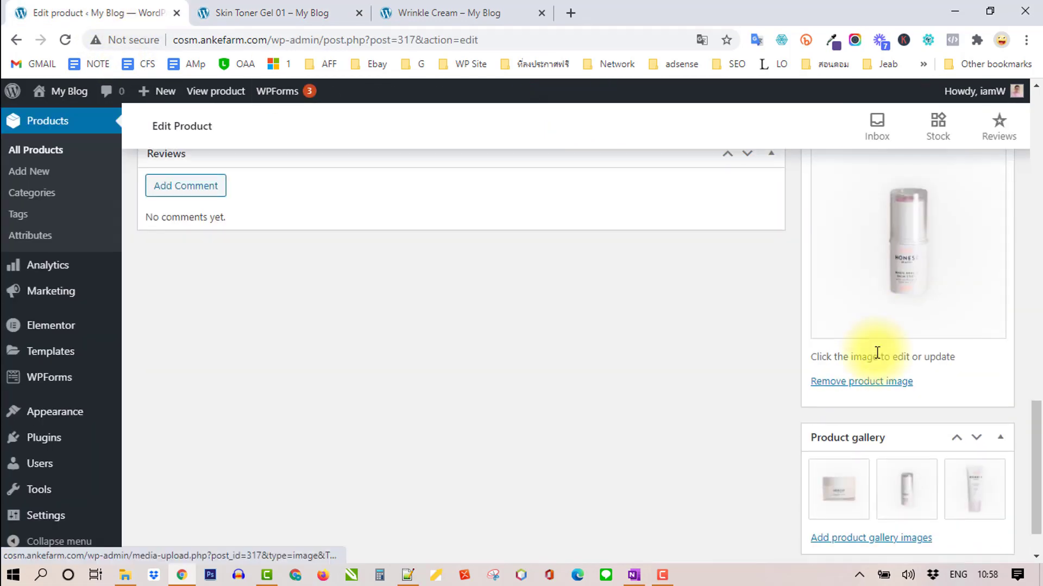
pyautogui.click(251, 17)
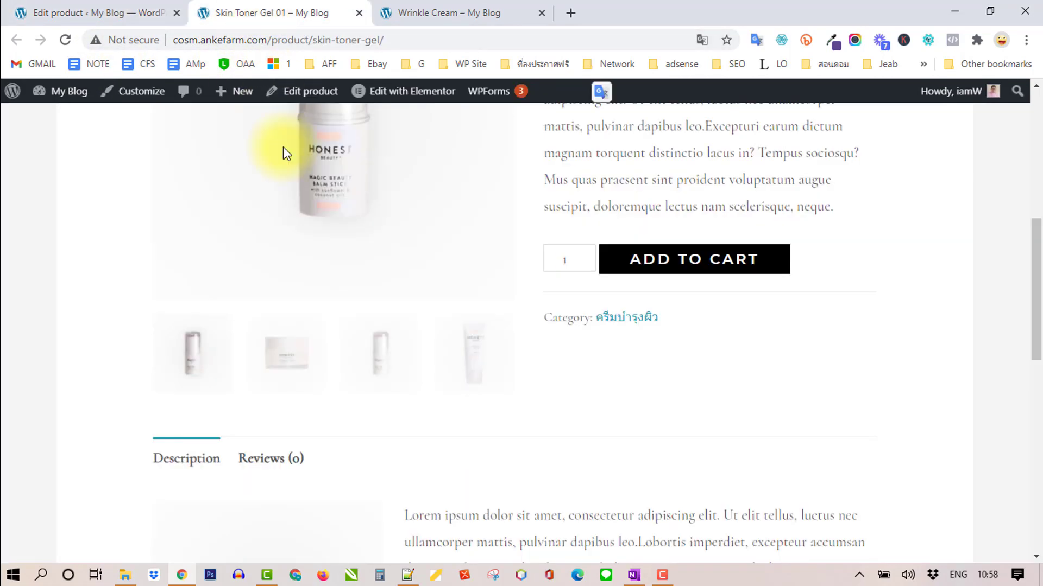
# View the gallery images one by one on the storefront page, ending on the first product image
pyautogui.click(293, 360)
pyautogui.click(378, 354)
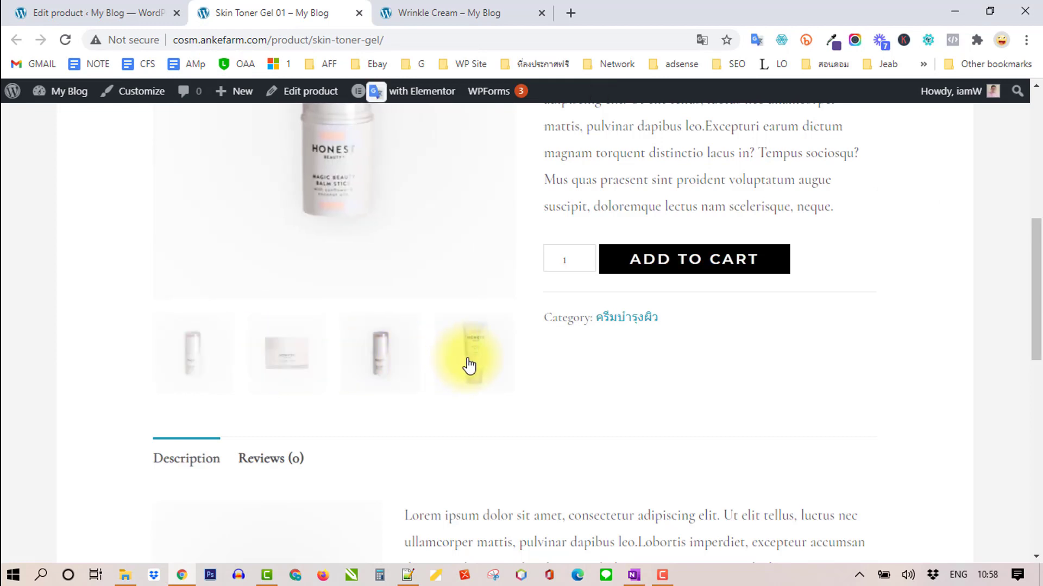
pyautogui.click(456, 364)
pyautogui.click(380, 361)
pyautogui.click(303, 365)
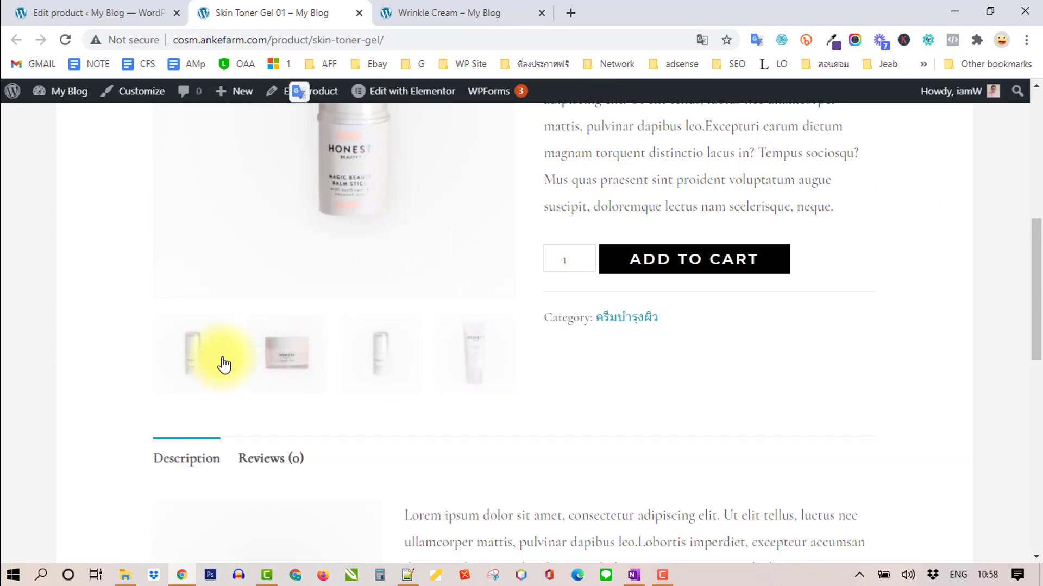
pyautogui.click(197, 364)
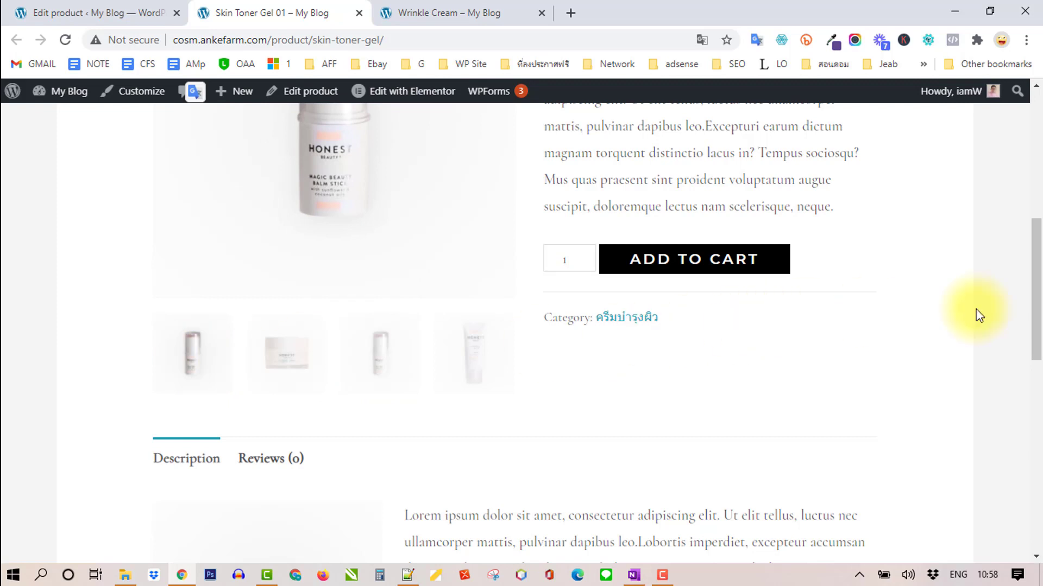
# Review the product page's title, price, short description, category and full description
pyautogui.scroll(3, 1036, 299)
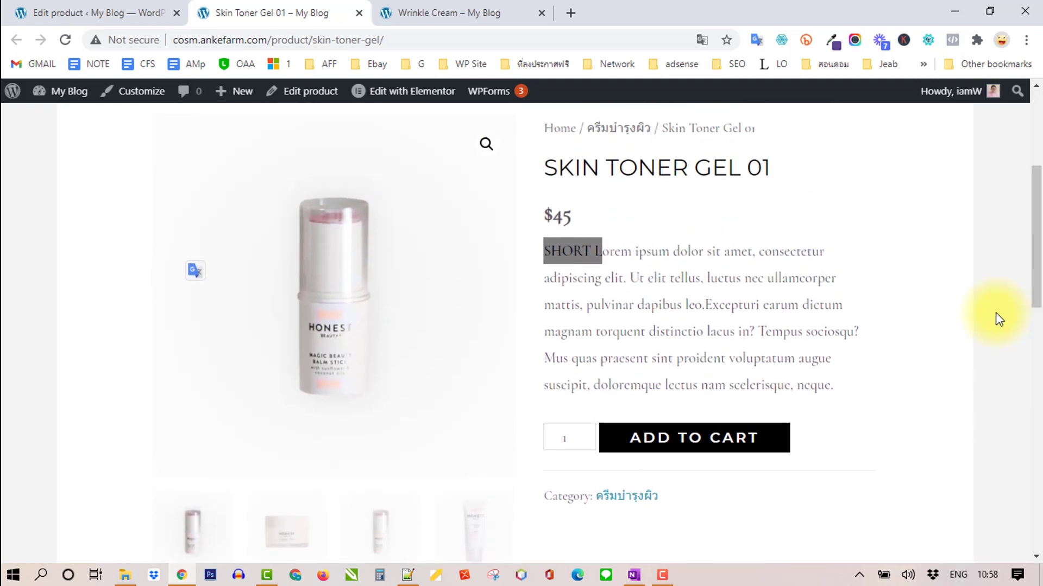
pyautogui.scroll(2, 999, 320)
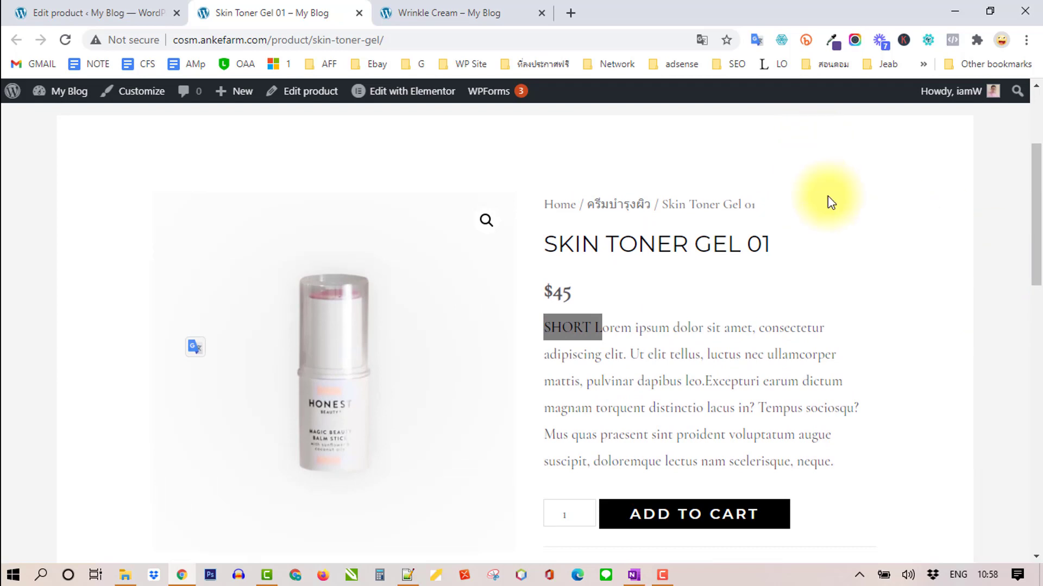
pyautogui.scroll(-1, 847, 213)
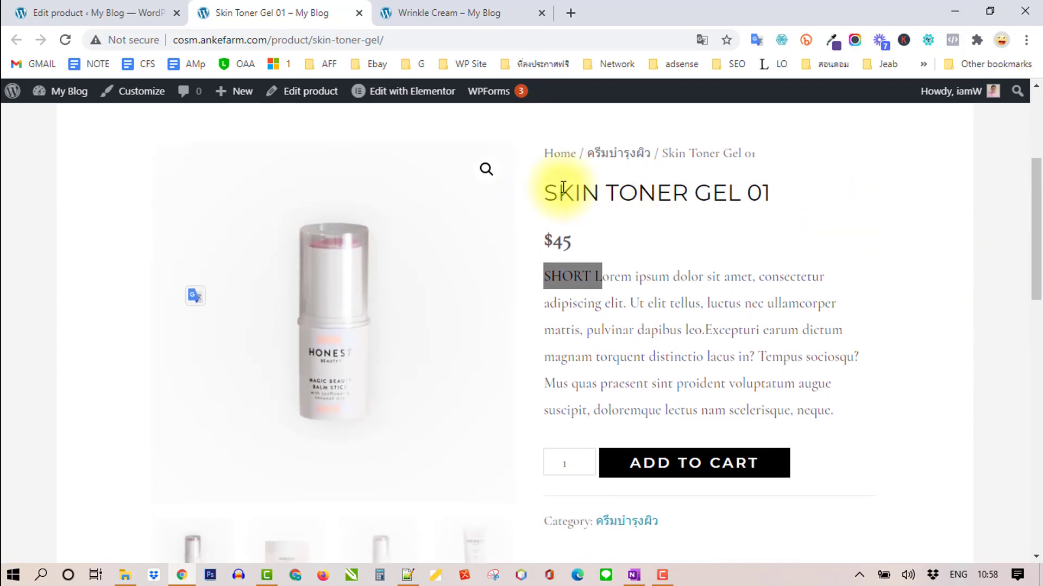
pyautogui.scroll(-1, 717, 212)
pyautogui.scroll(-1, 733, 272)
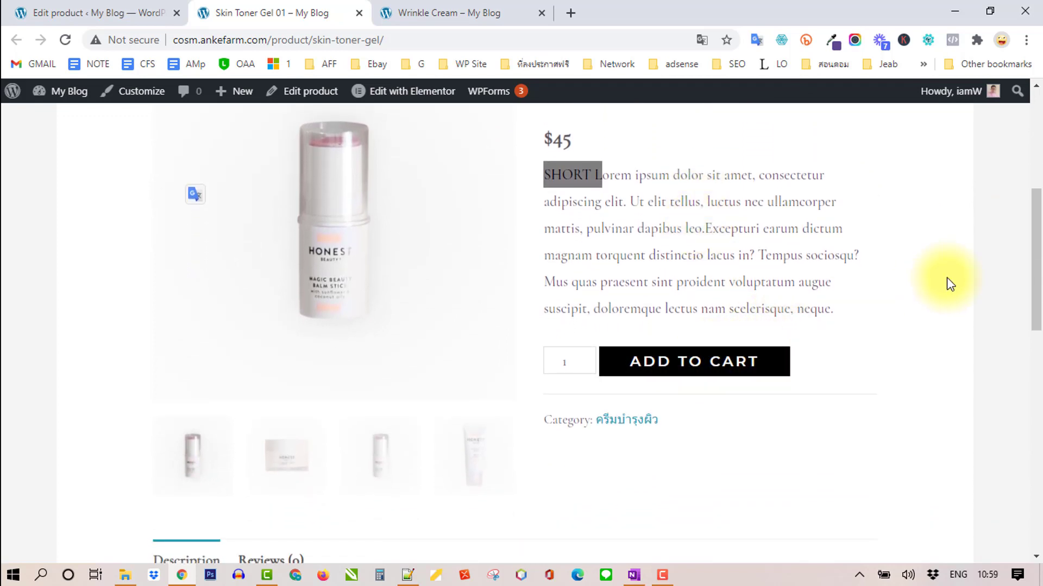
pyautogui.scroll(-2, 601, 380)
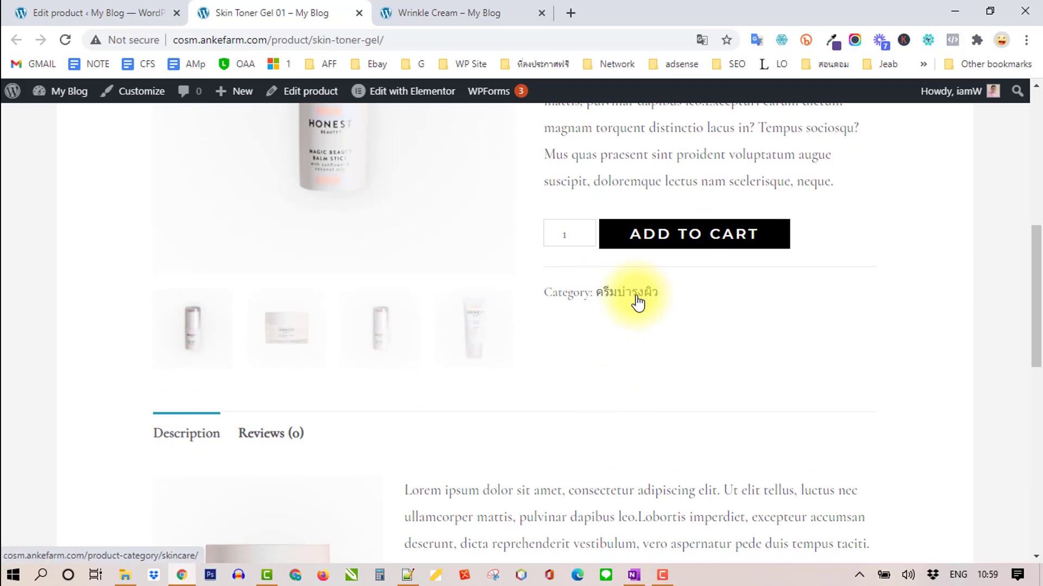
pyautogui.scroll(-3, 808, 286)
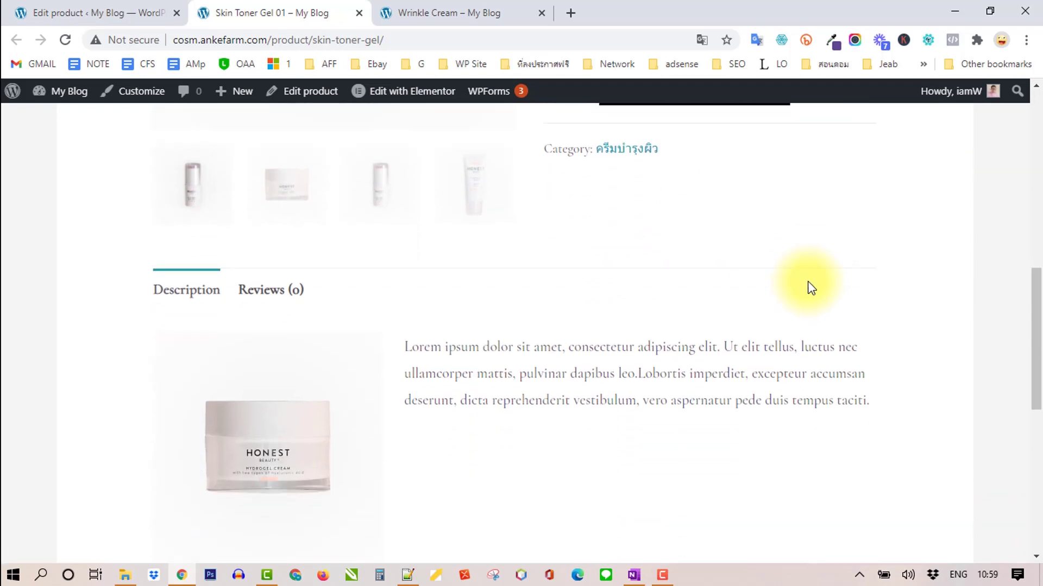
# Compare the full description in the product editor with the one on the storefront page
pyautogui.click(103, 16)
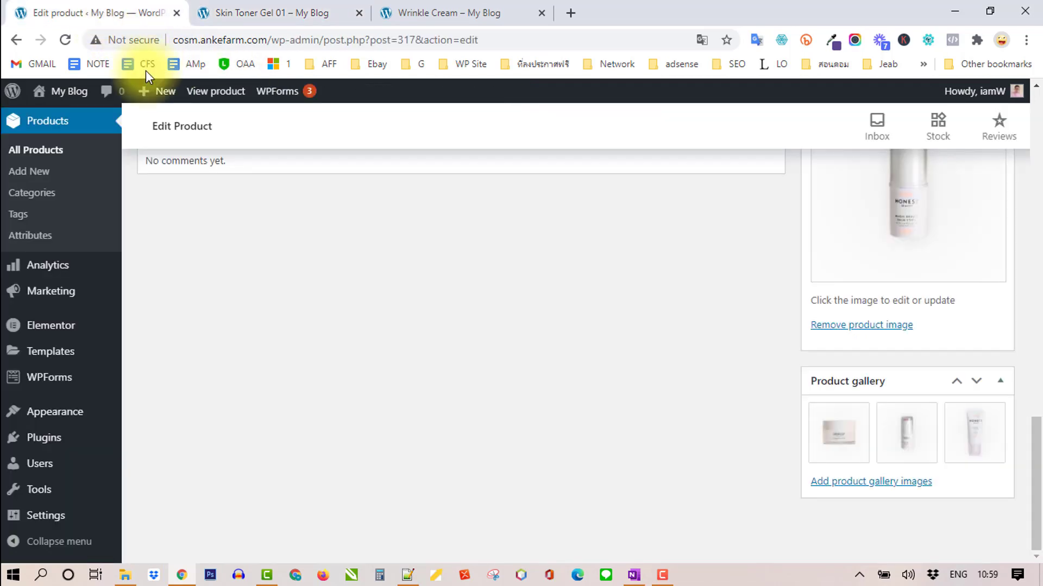
pyautogui.scroll(20, 488, 311)
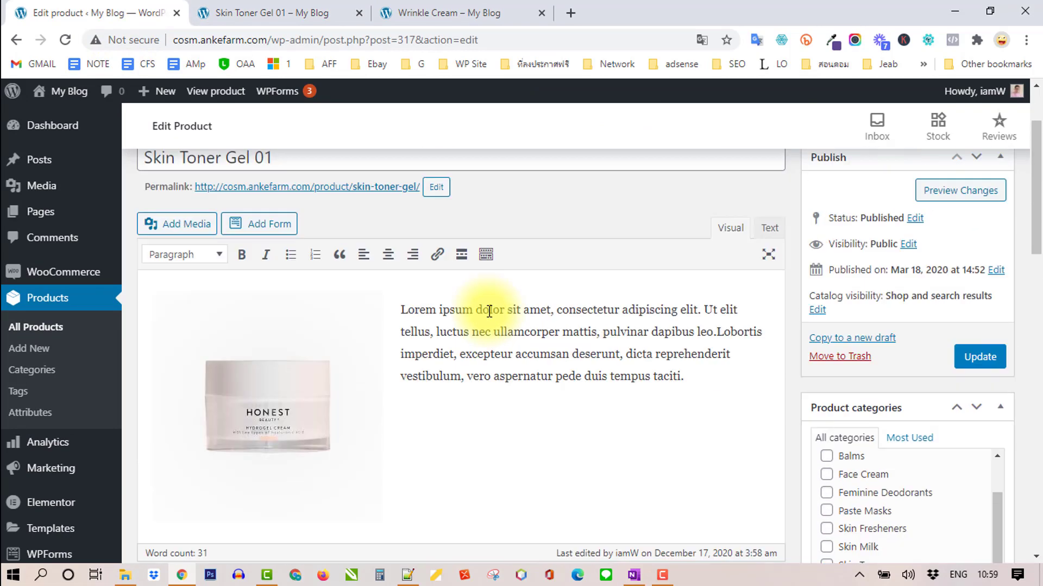
pyautogui.click(290, 16)
pyautogui.scroll(-5, 582, 334)
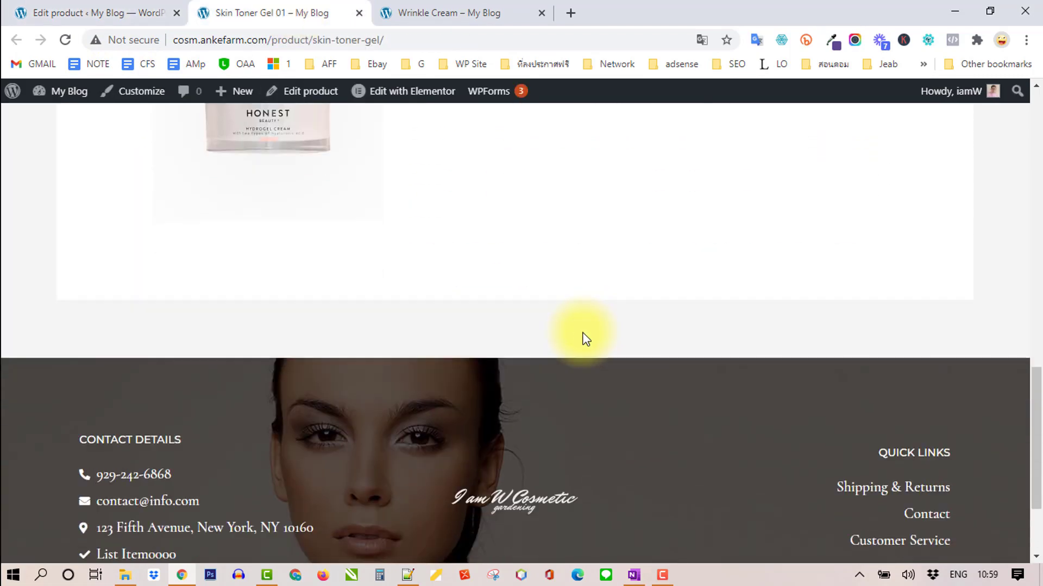
pyautogui.scroll(10, 585, 338)
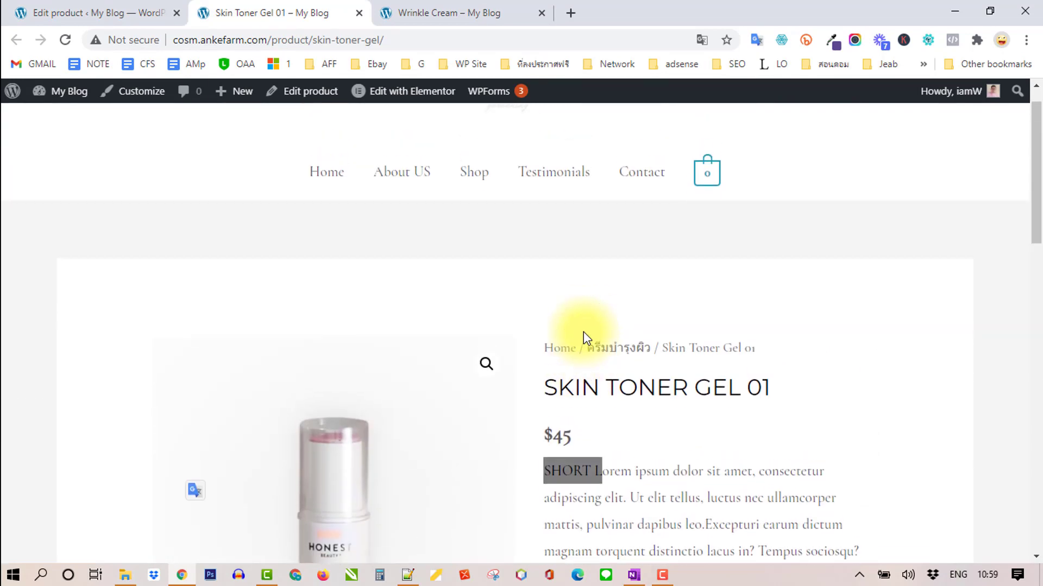
# Examine the storefront page's main product image zoom, short description and gallery thumbnails once more
pyautogui.scroll(-3, 585, 337)
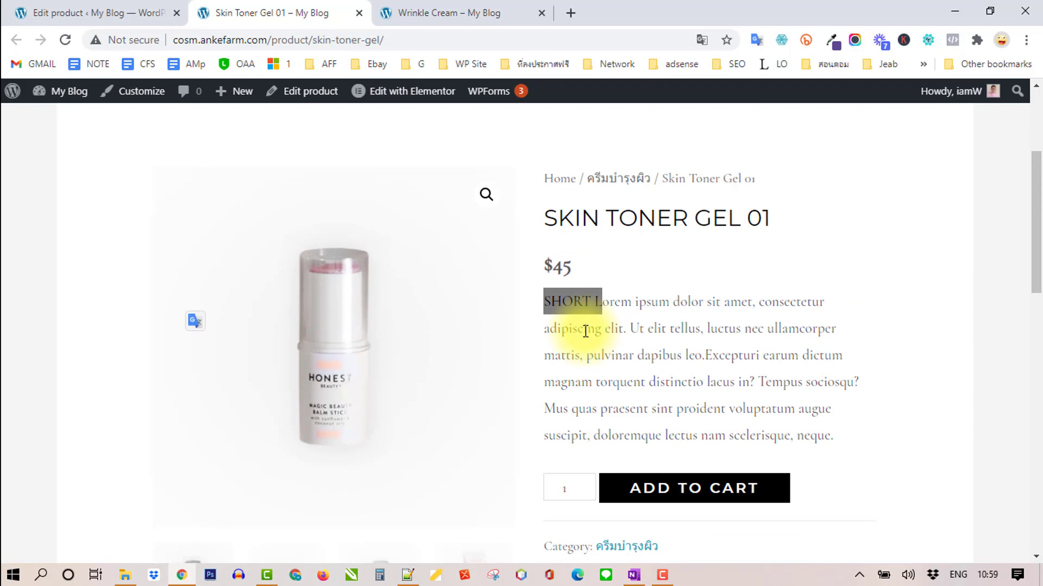
pyautogui.scroll(-2, 784, 337)
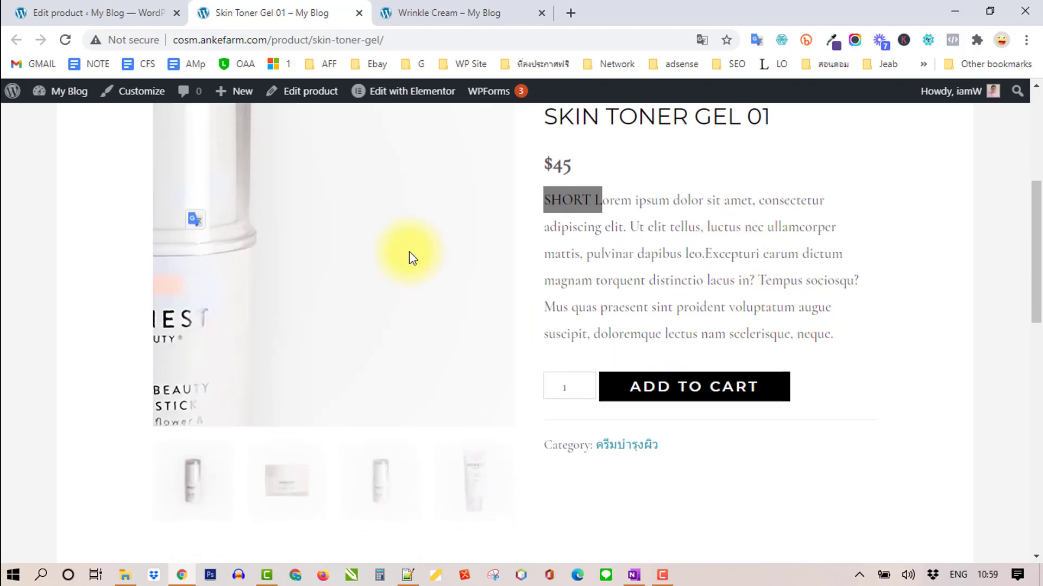
pyautogui.moveTo(379, 298)
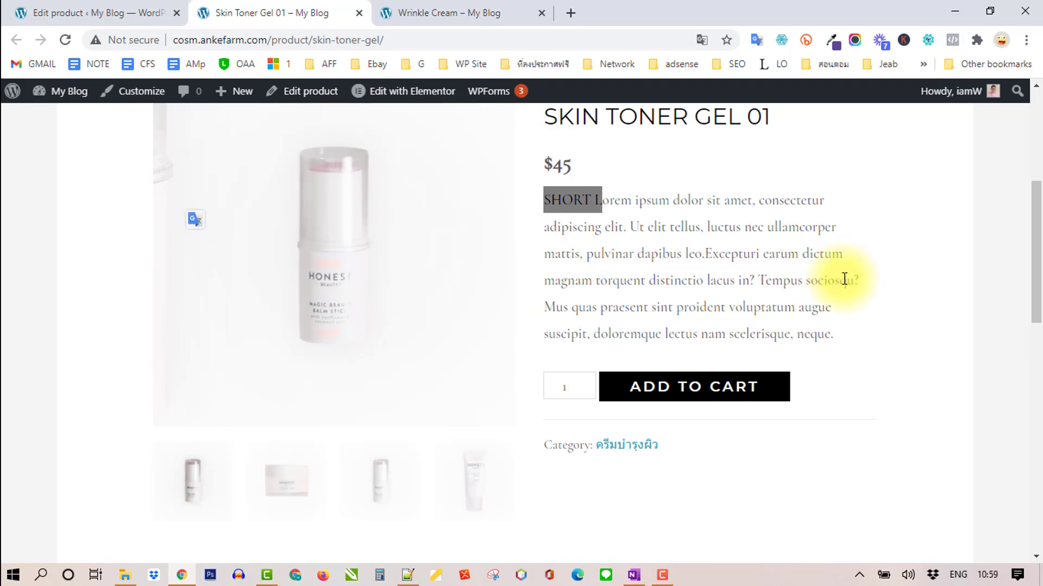
pyautogui.scroll(5, 950, 297)
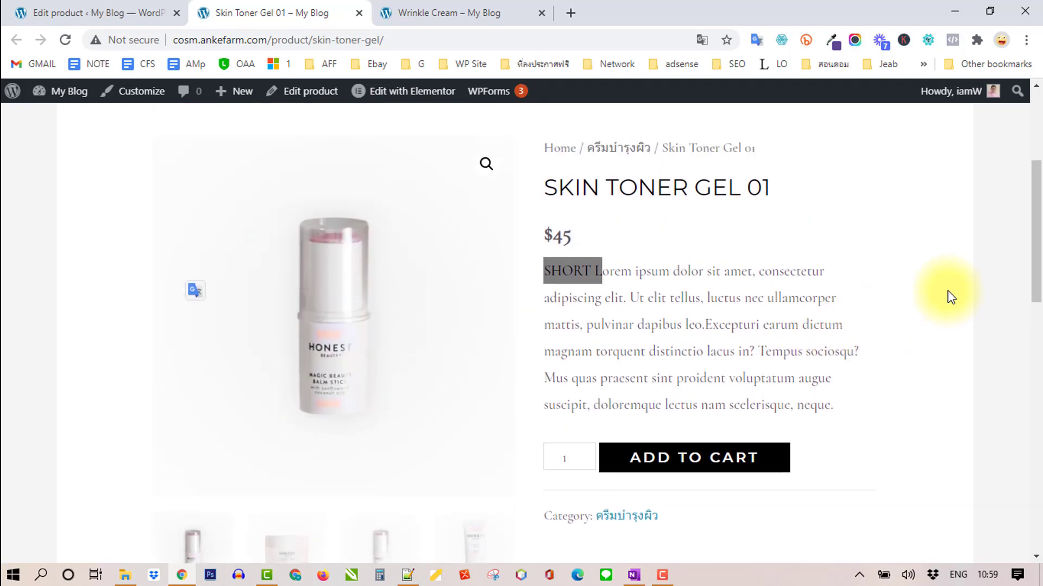
pyautogui.scroll(-3, 951, 297)
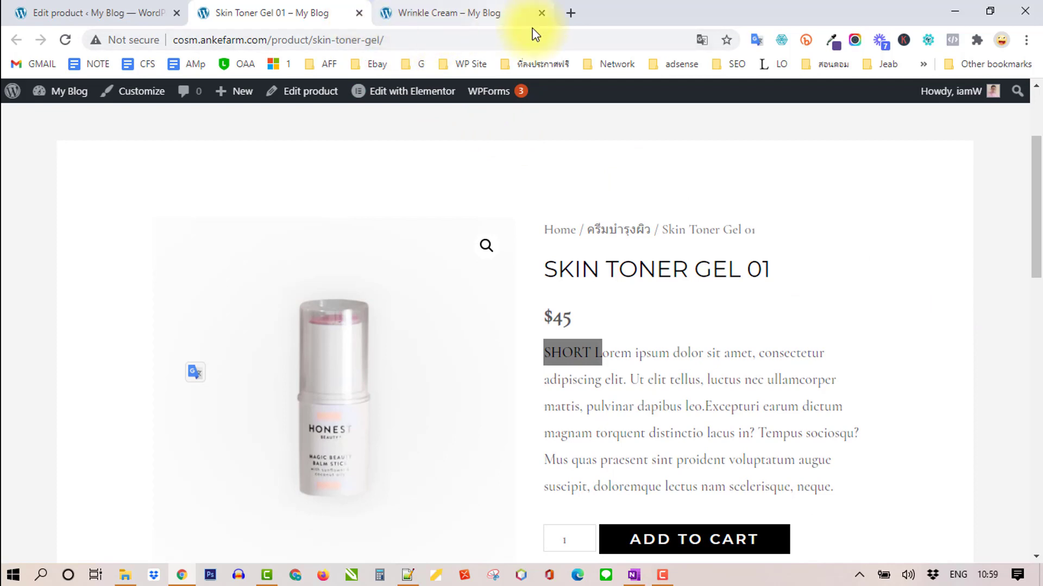
# Close the Wrinkle Cream and Skin Toner Gel 01 storefront tabs, and cancel leaving the product editor for the all-products list
pyautogui.click(542, 14)
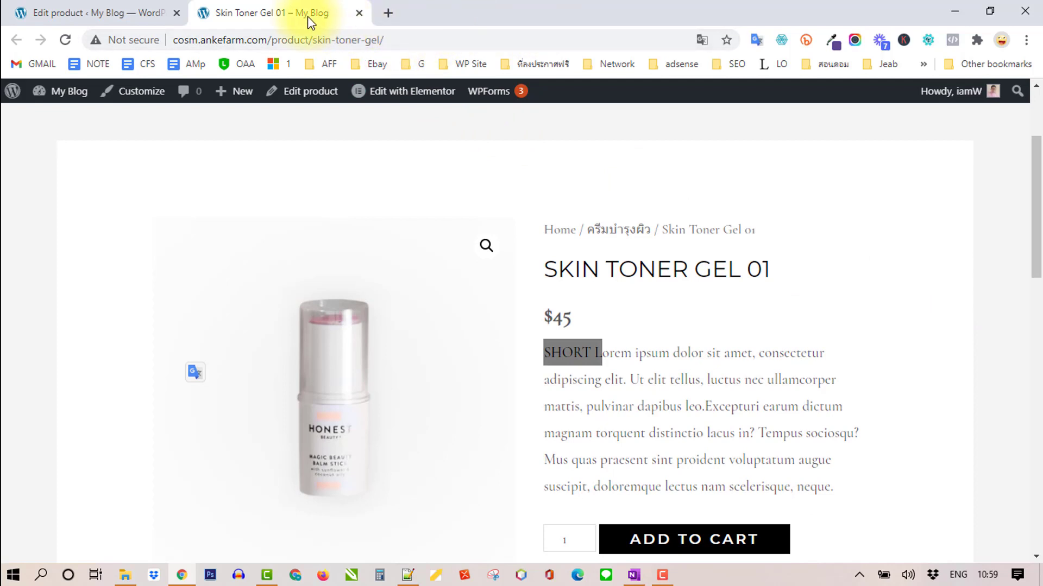
pyautogui.click(358, 13)
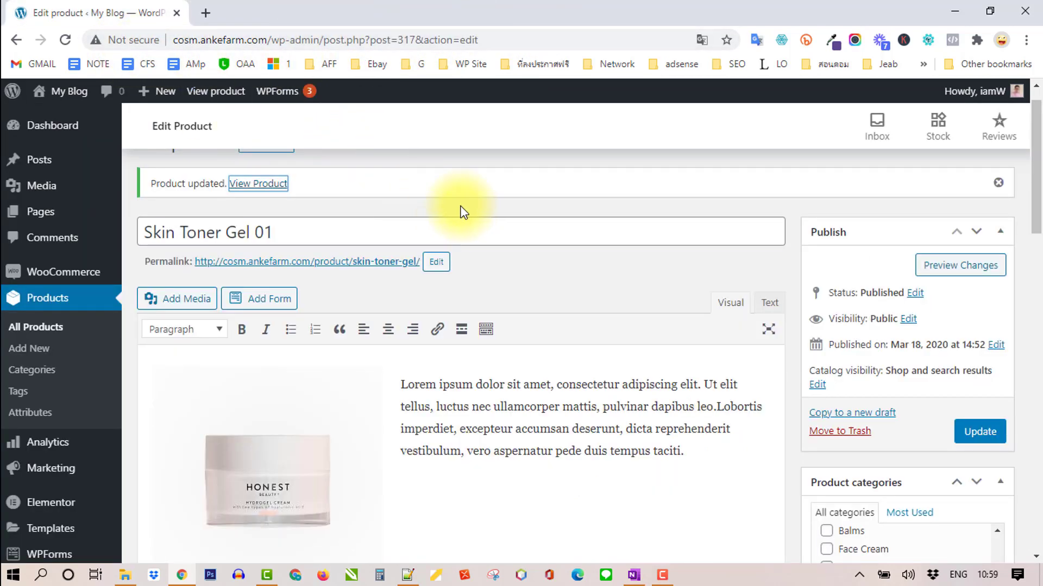
pyautogui.click(35, 327)
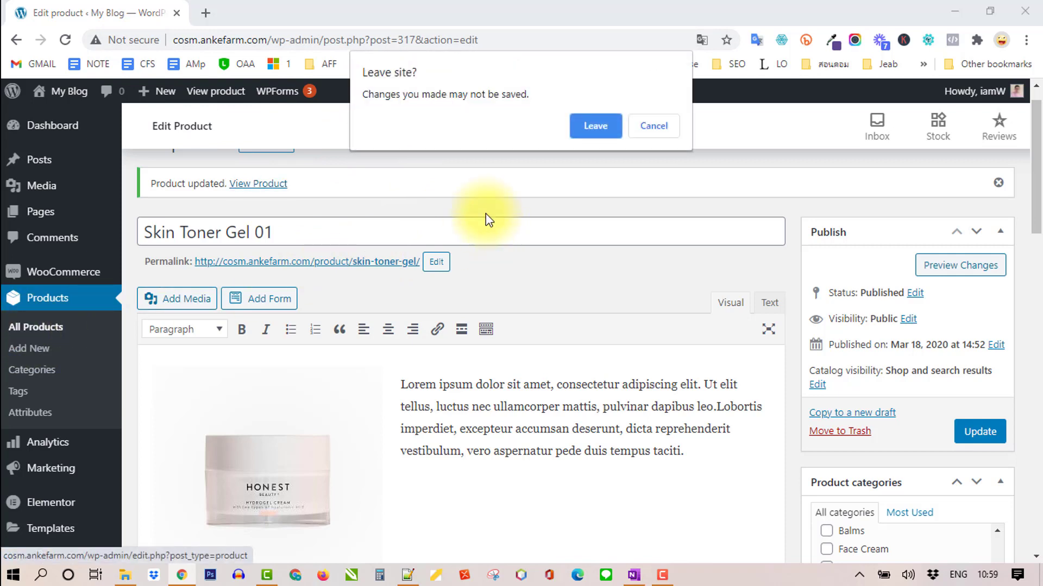
pyautogui.click(654, 125)
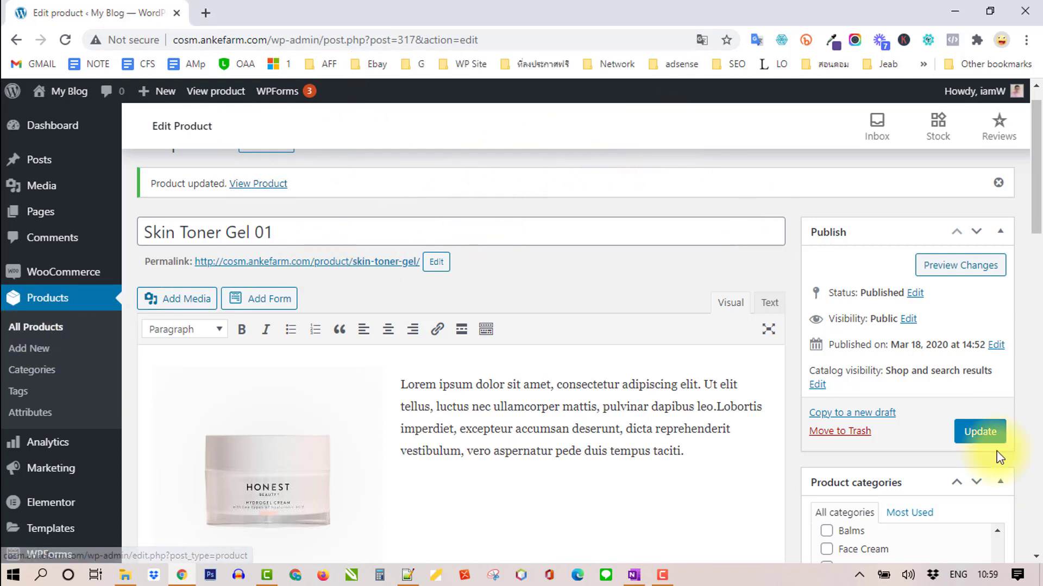
# Update the Skin Toner Gel 01 product, and duplicate it from the all-products list
pyautogui.click(977, 431)
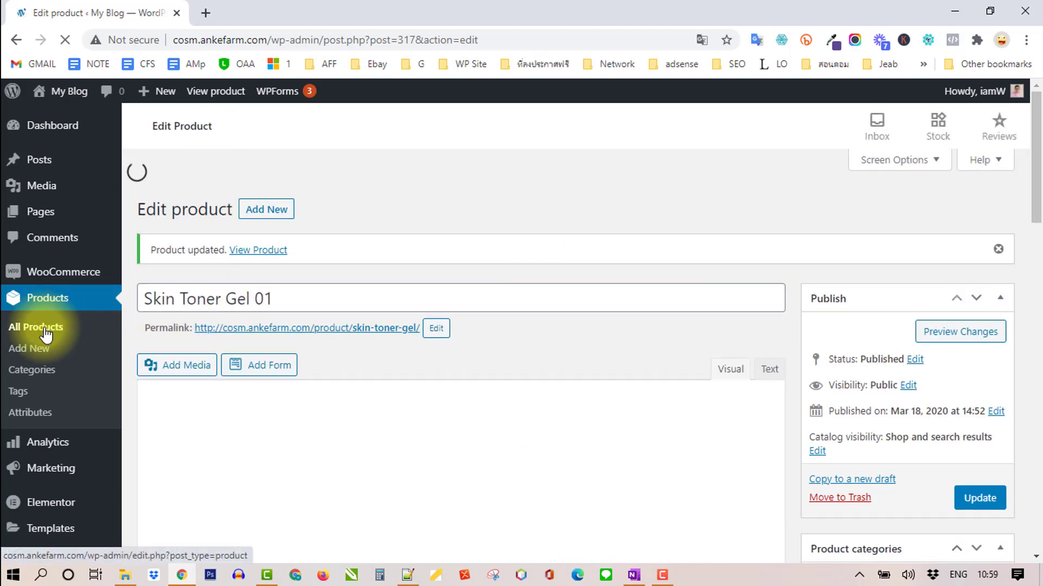
pyautogui.click(46, 331)
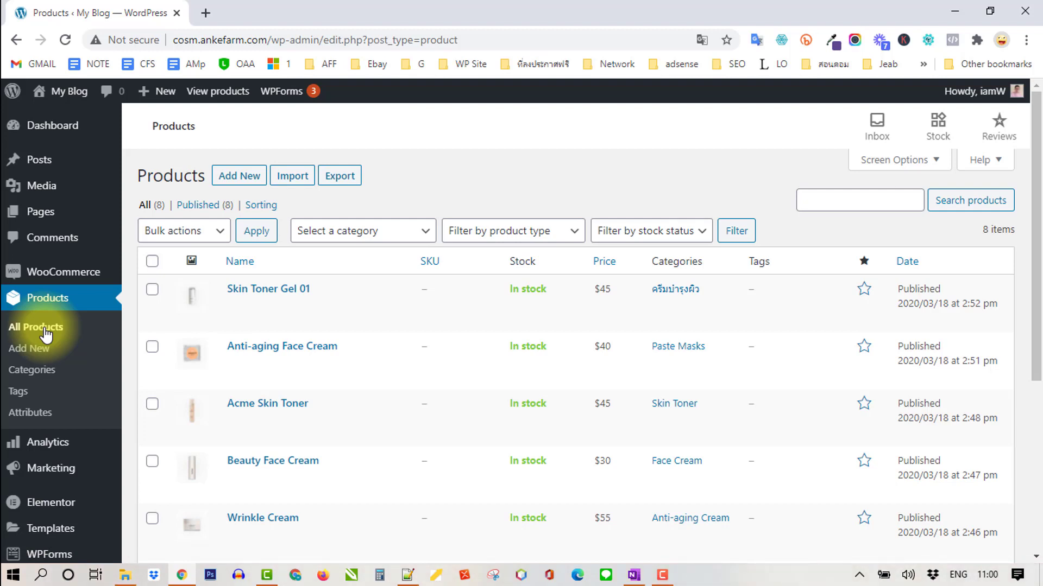
pyautogui.scroll(-1, 451, 215)
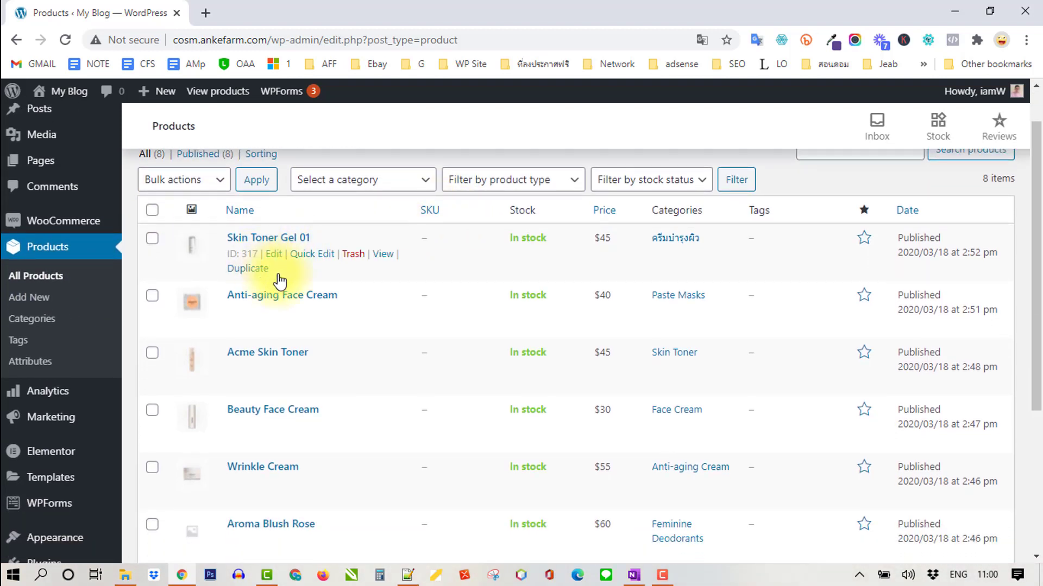
pyautogui.click(248, 269)
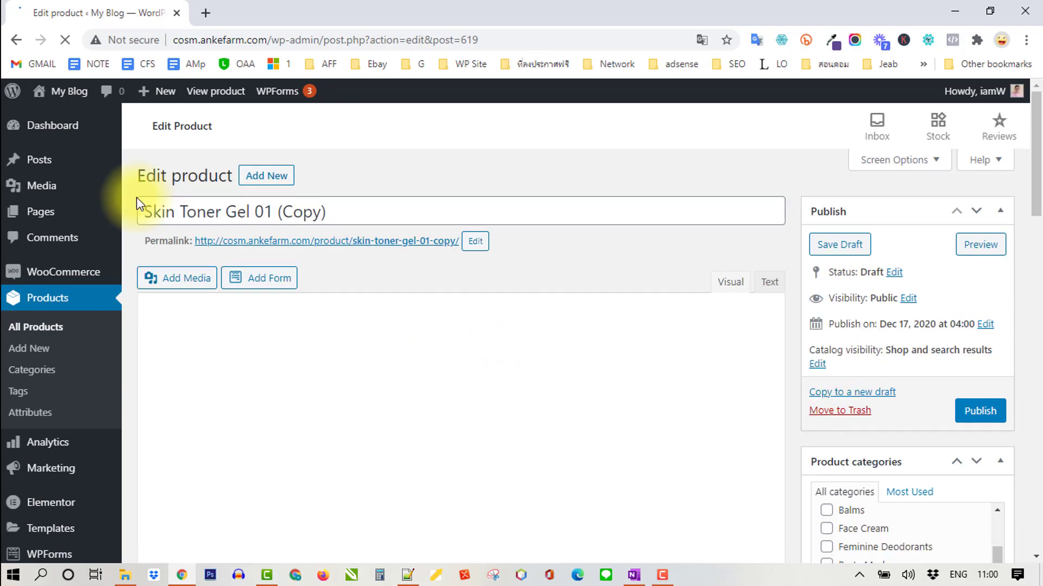
# Replace the duplicated product's main image with bg-01-free-img.jpg from the media library
pyautogui.scroll(-15, 910, 318)
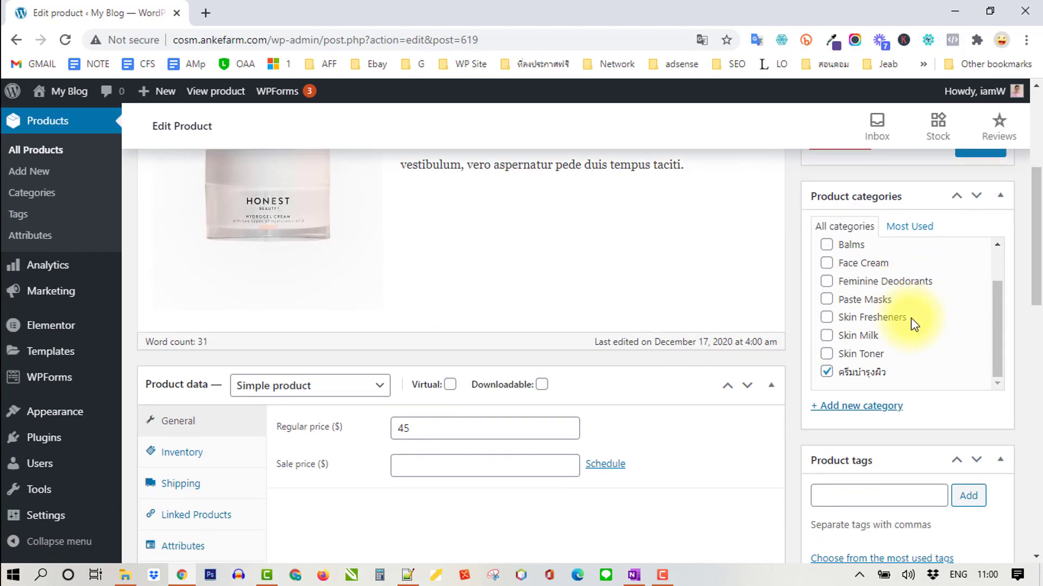
pyautogui.scroll(-2, 917, 328)
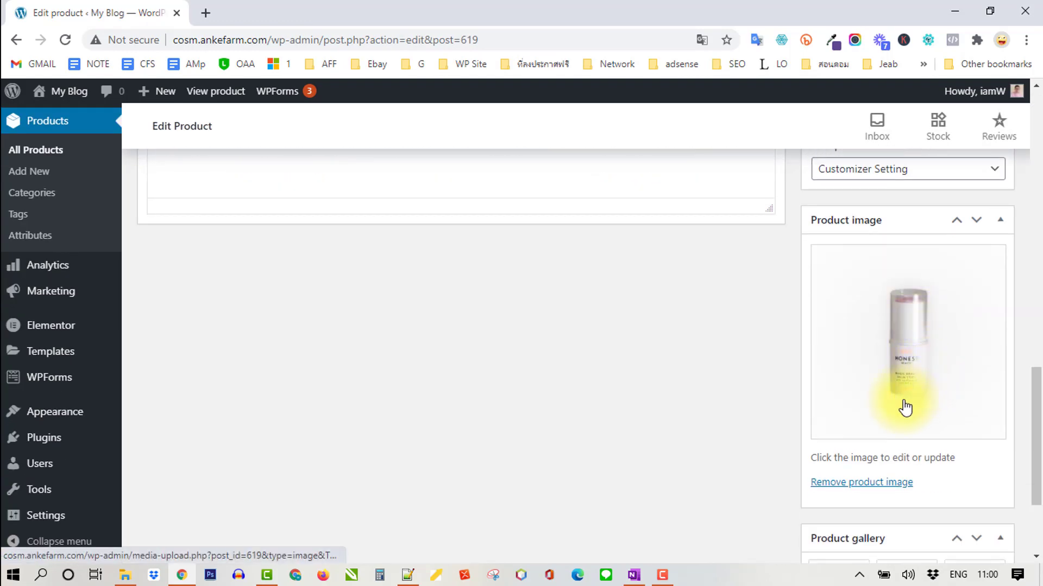
pyautogui.click(861, 492)
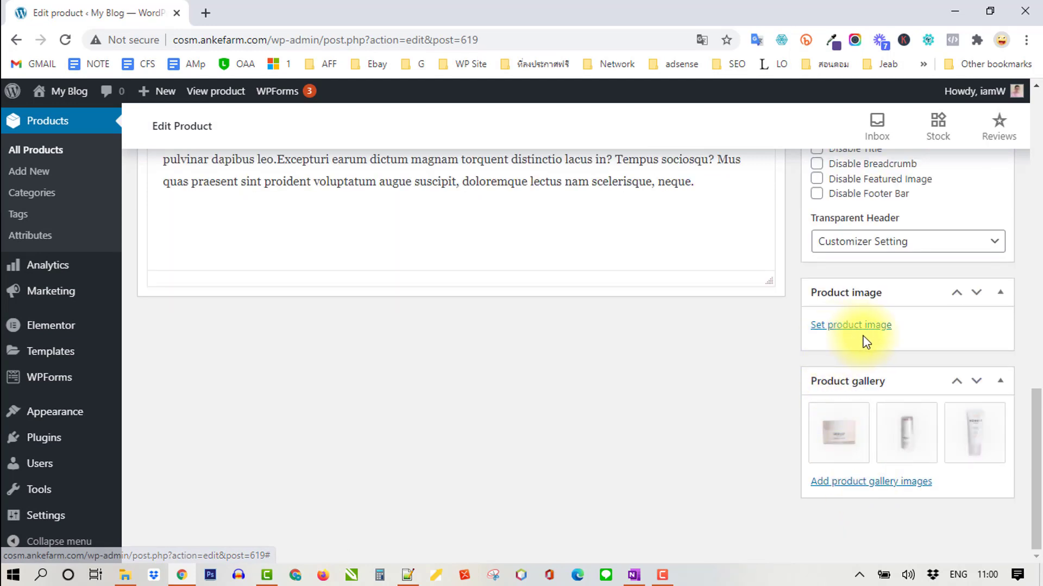
pyautogui.click(863, 338)
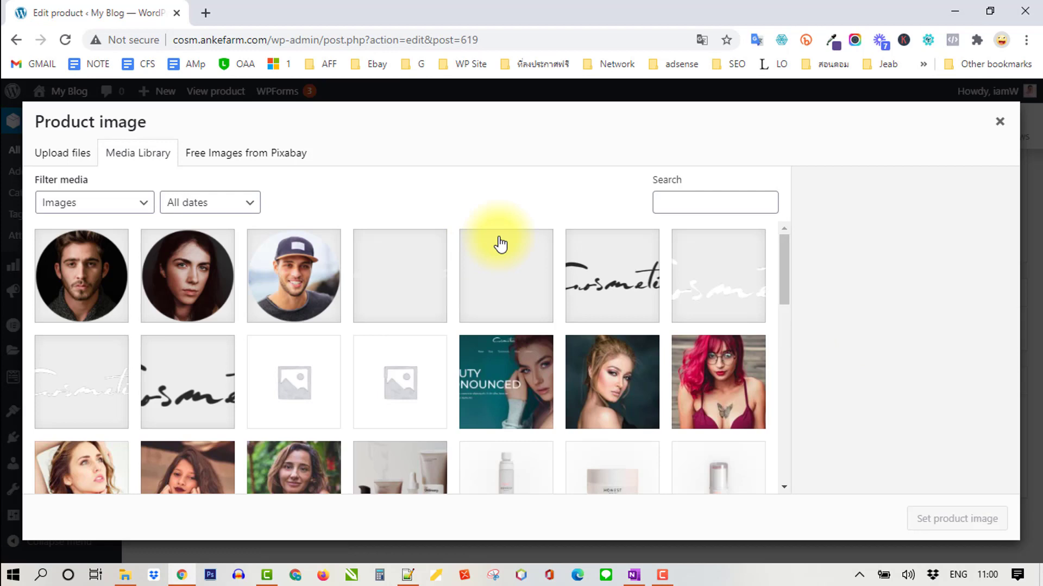
pyautogui.scroll(-2, 498, 240)
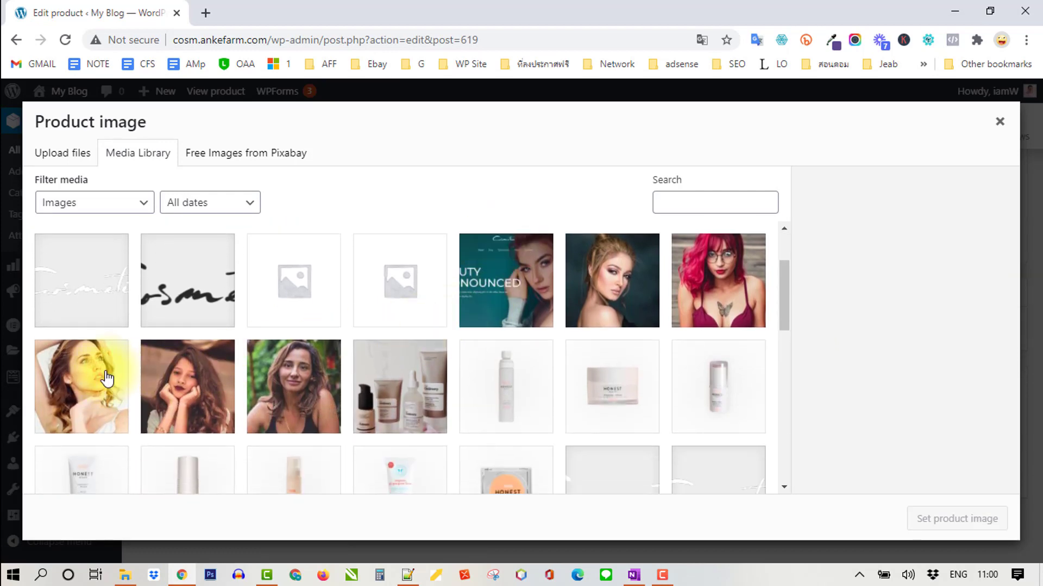
pyautogui.scroll(-10, 514, 380)
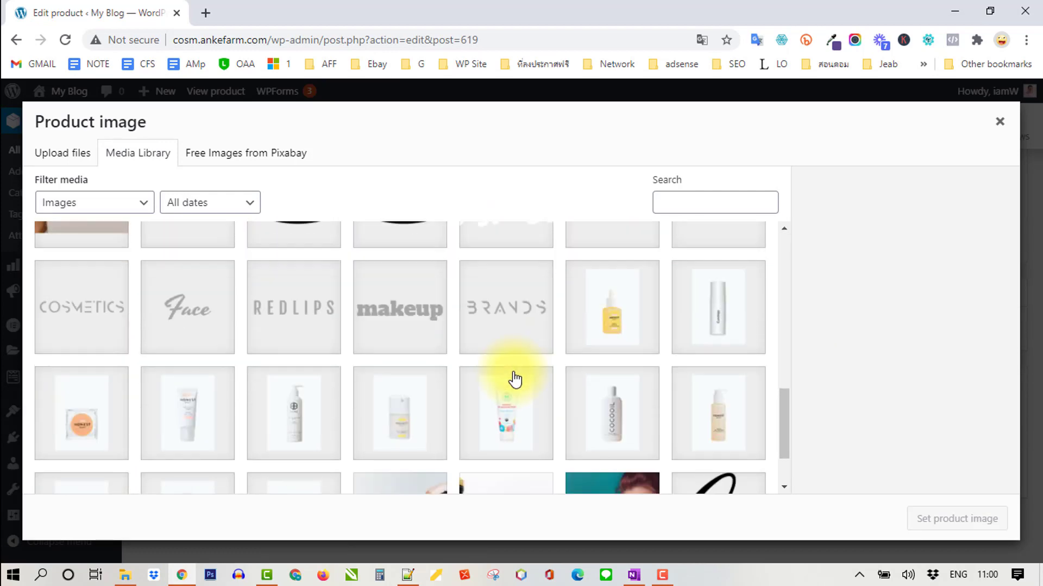
pyautogui.scroll(-2, 514, 379)
pyautogui.click(597, 431)
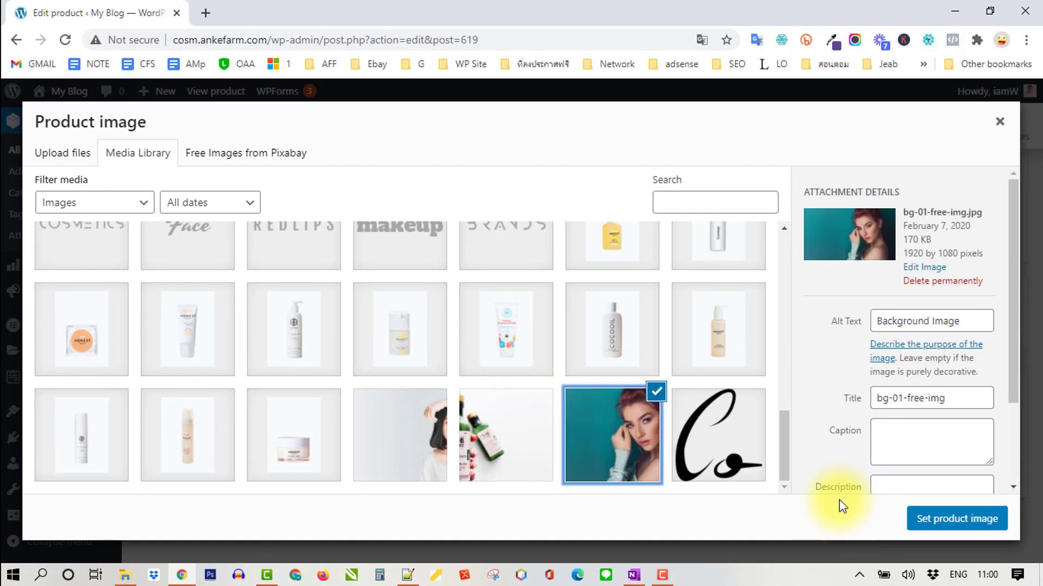
pyautogui.click(957, 519)
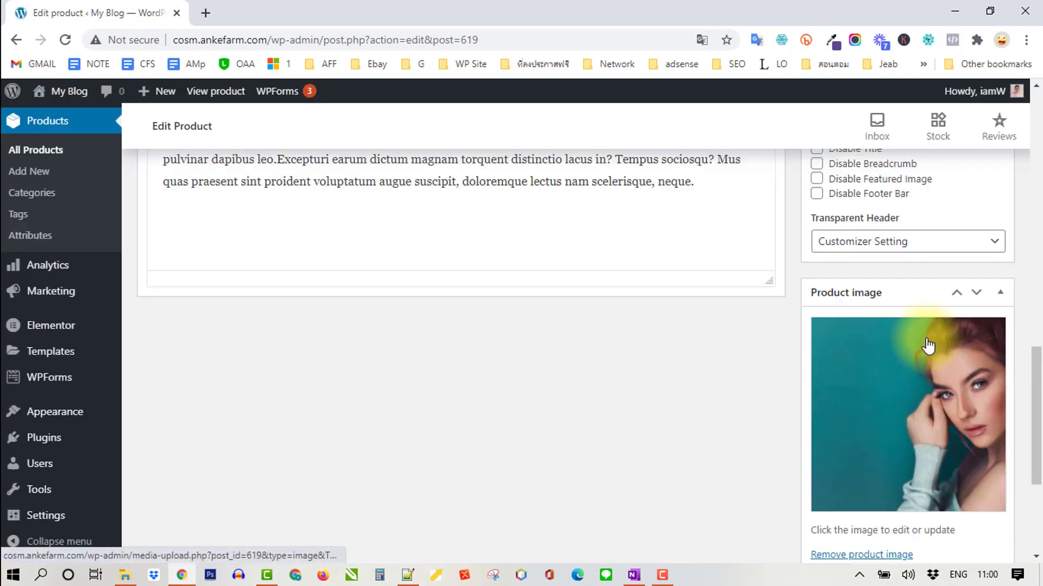
# Publish the Skin Toner Gel 01 (Copy) product and open its storefront page in a new tab
pyautogui.scroll(10, 984, 399)
pyautogui.scroll(8, 984, 400)
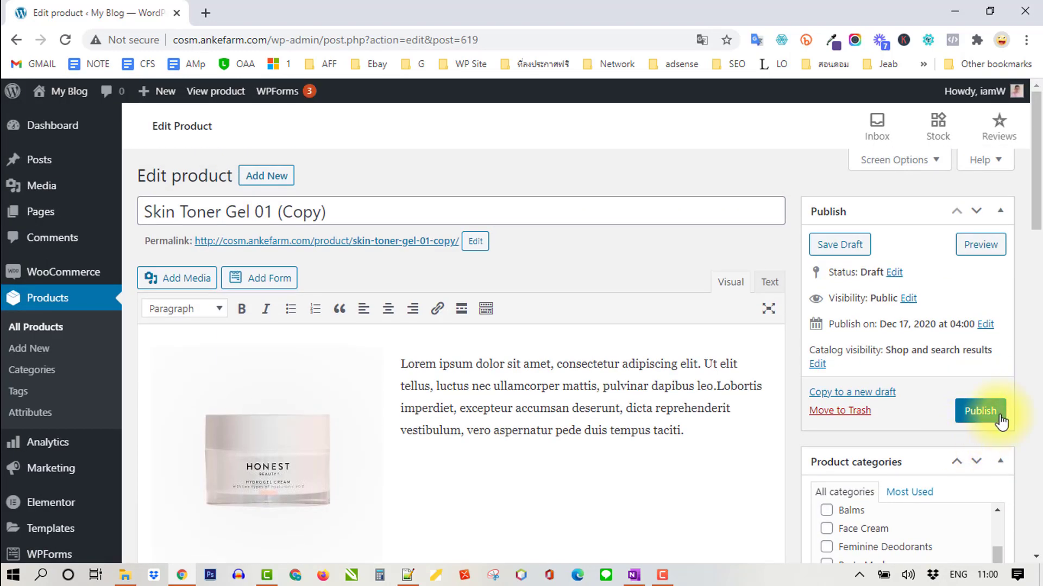
pyautogui.click(997, 416)
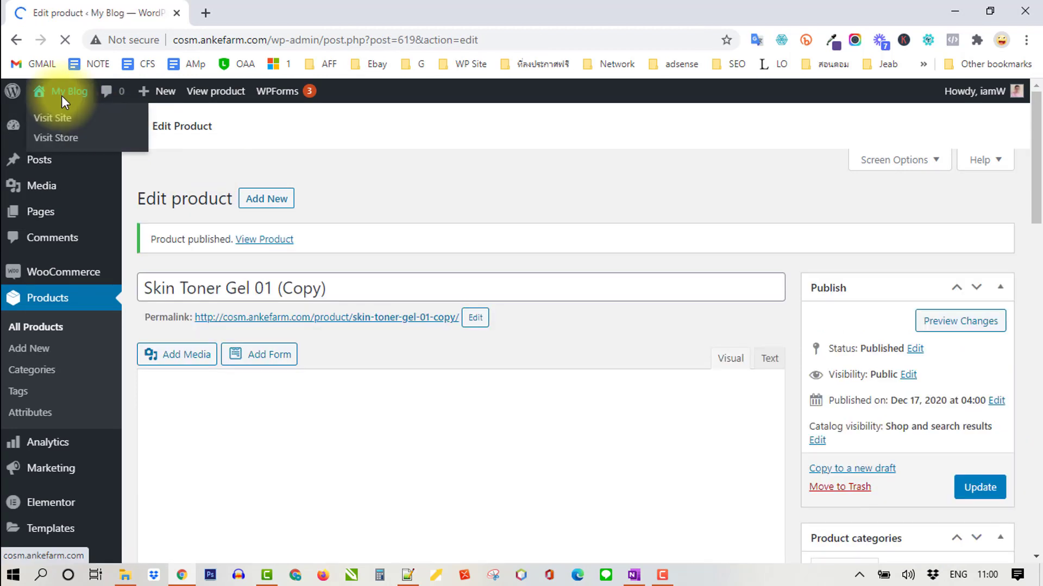
pyautogui.rightClick(274, 251)
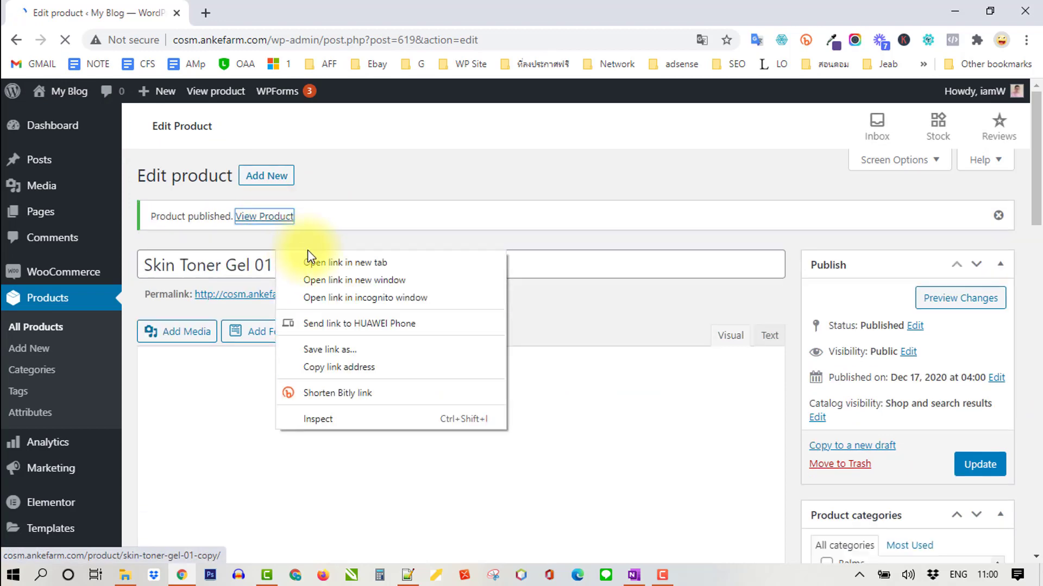
pyautogui.click(323, 262)
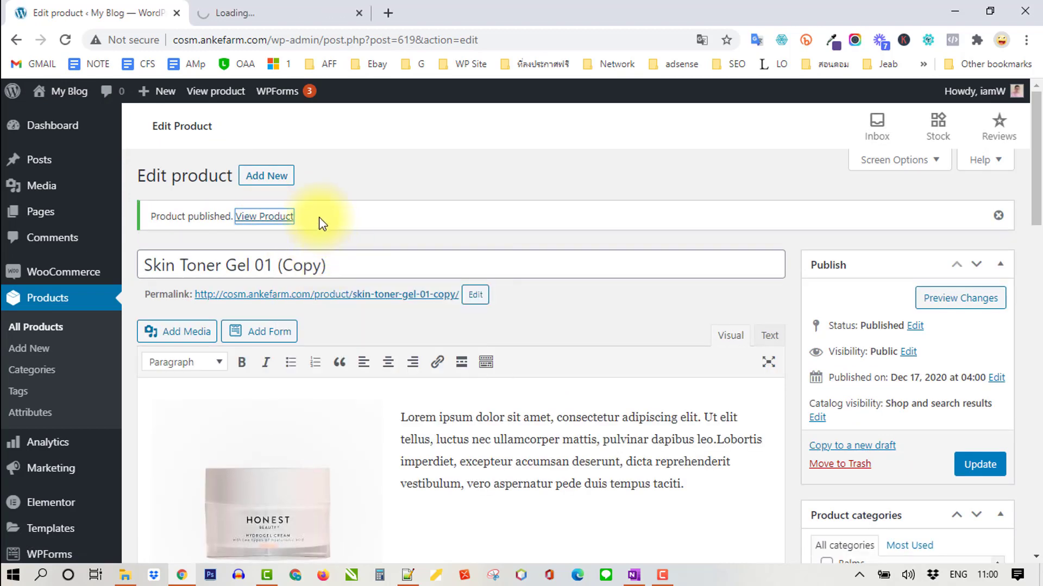
pyautogui.click(279, 22)
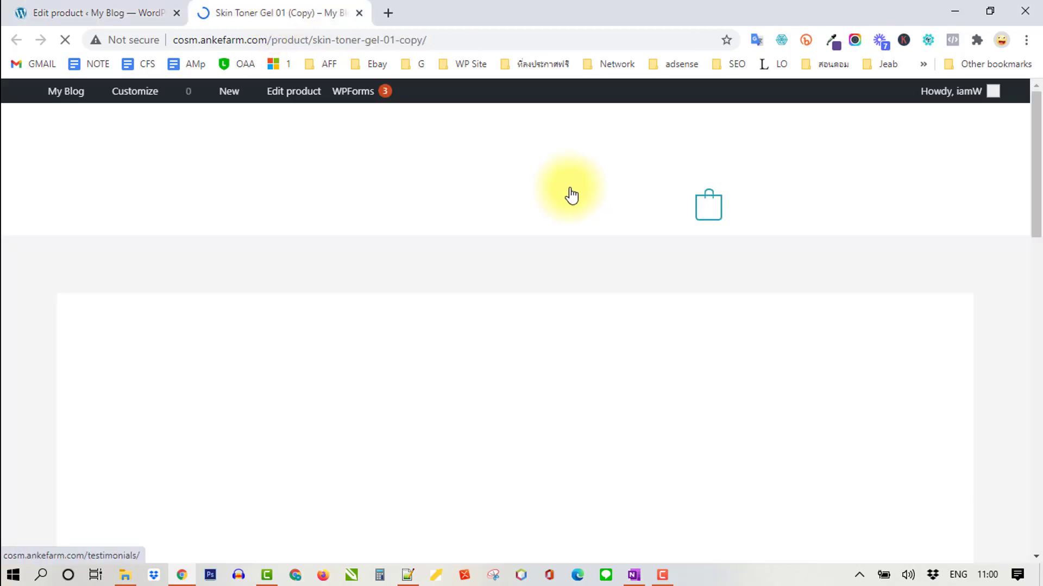
# Review the duplicate's storefront page, including its main image, gallery, short description, category, full description and related products
pyautogui.scroll(-3, 757, 231)
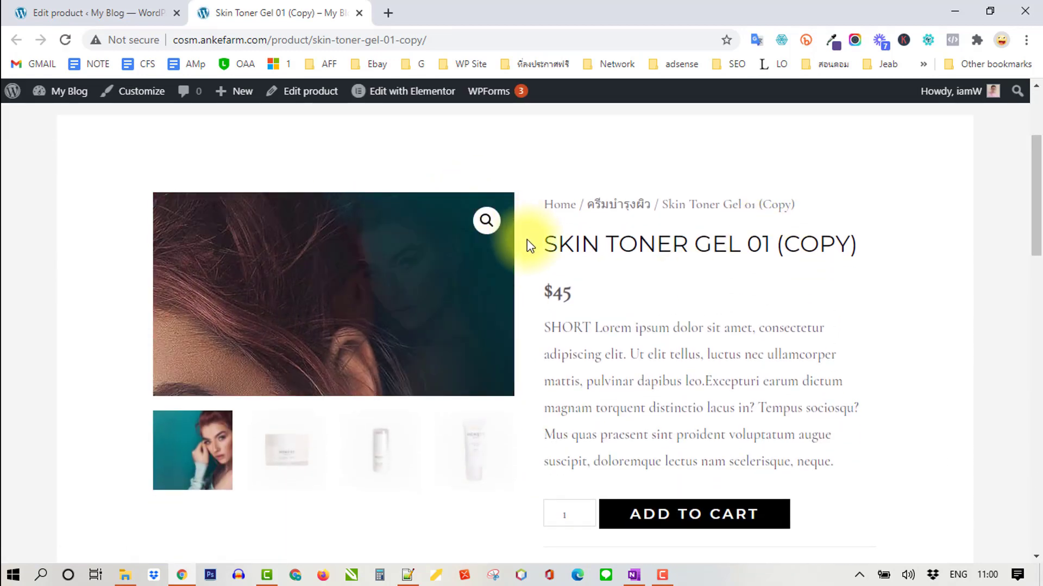
pyautogui.scroll(-2, 913, 289)
pyautogui.scroll(-12, 912, 289)
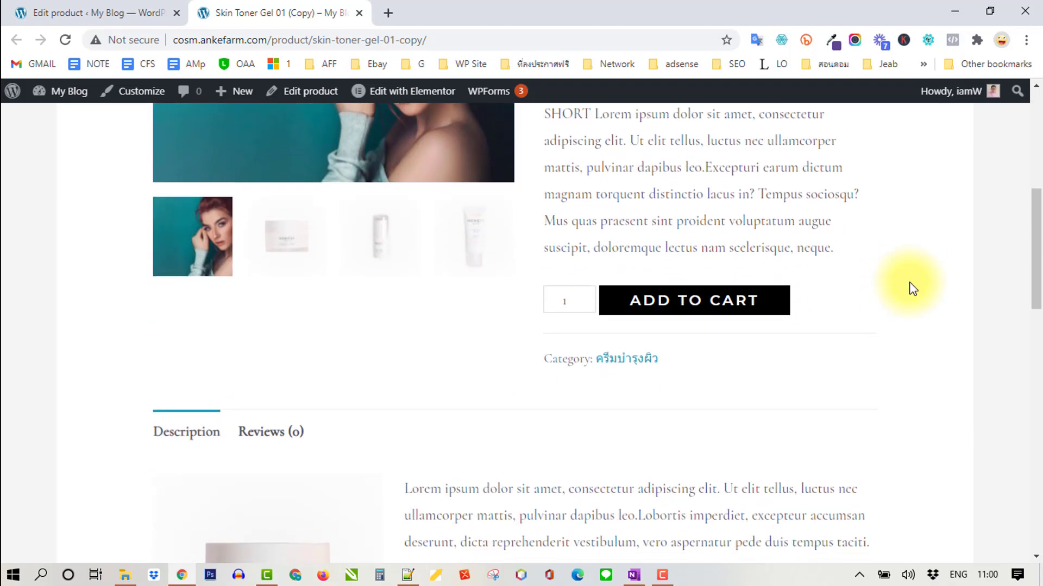
pyautogui.scroll(3, 920, 275)
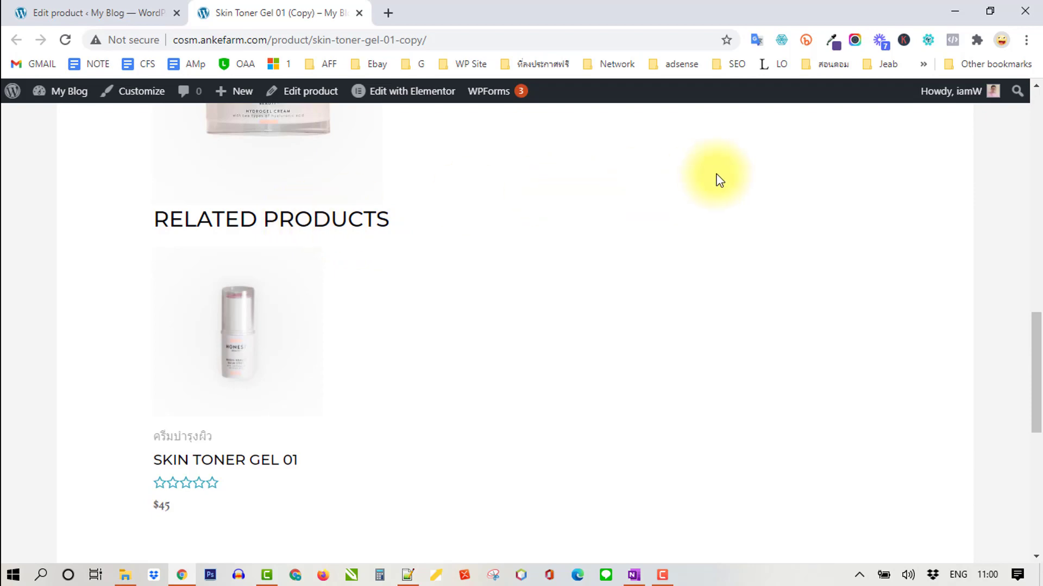
pyautogui.scroll(10, 716, 177)
pyautogui.scroll(3, 408, 293)
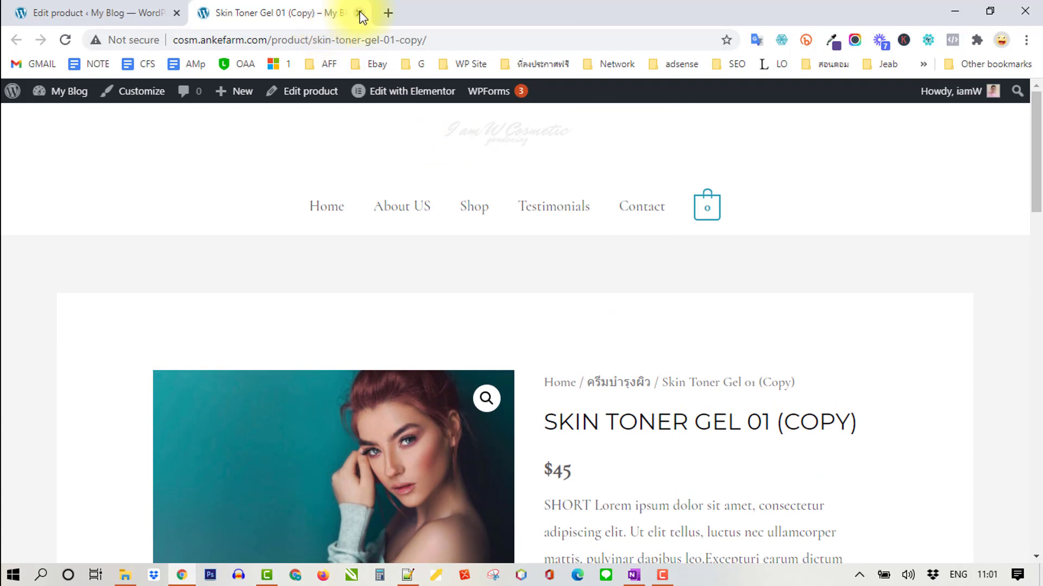
# Close the duplicate's storefront tab and leave the product editor for the all-products list without saving further changes
pyautogui.click(359, 13)
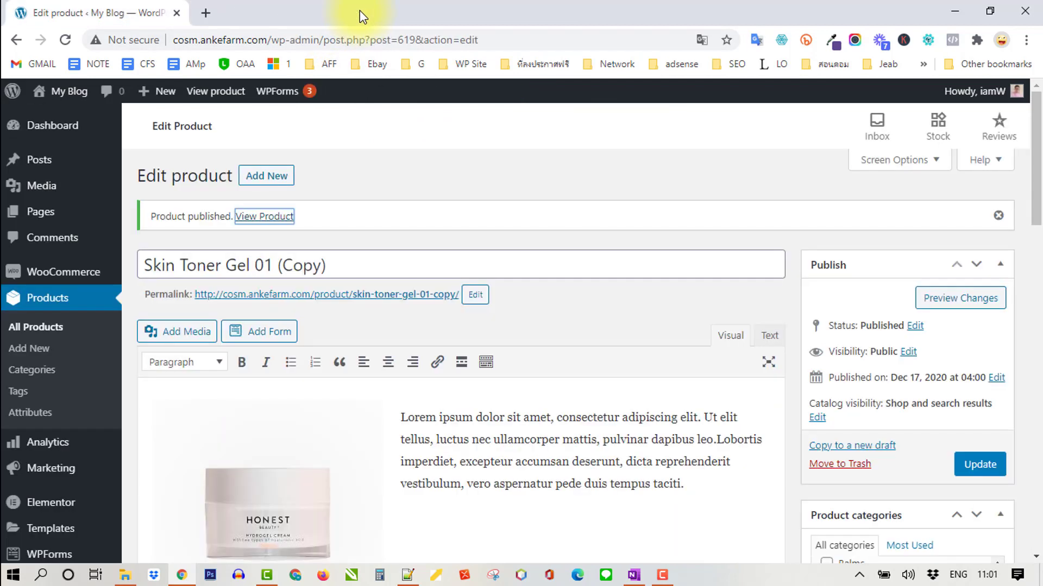
pyautogui.click(47, 304)
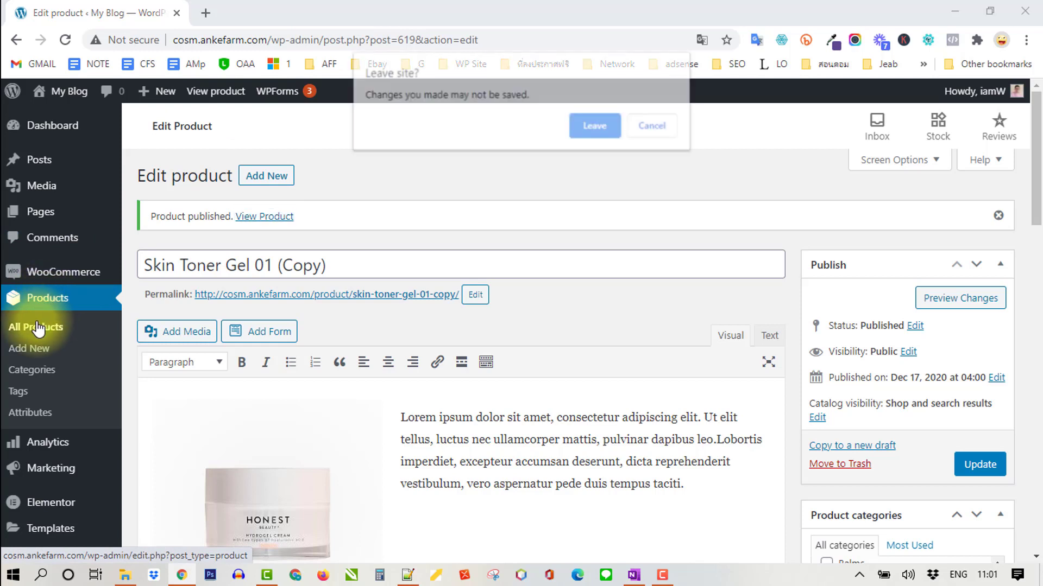
pyautogui.click(600, 125)
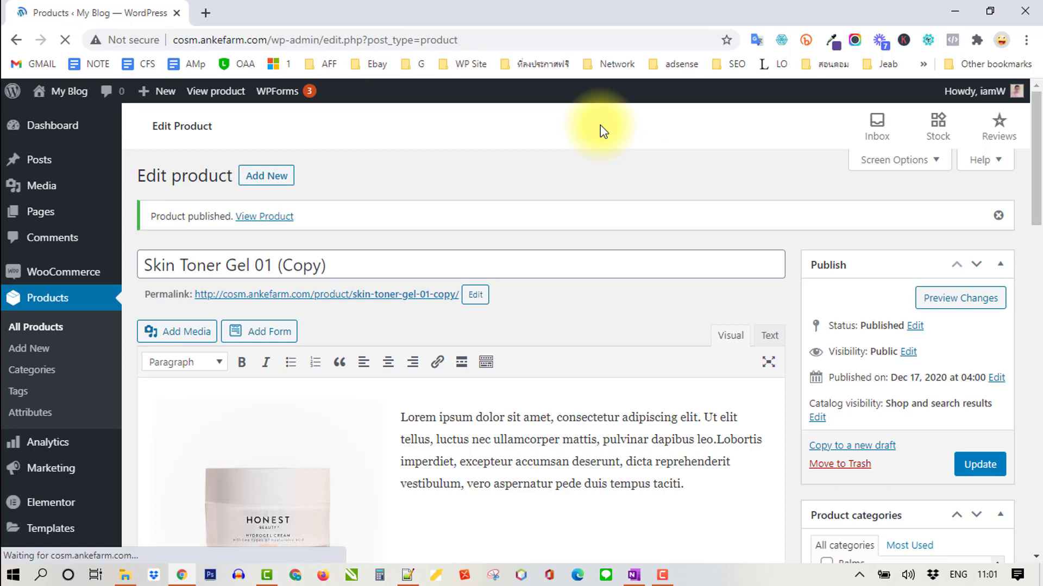